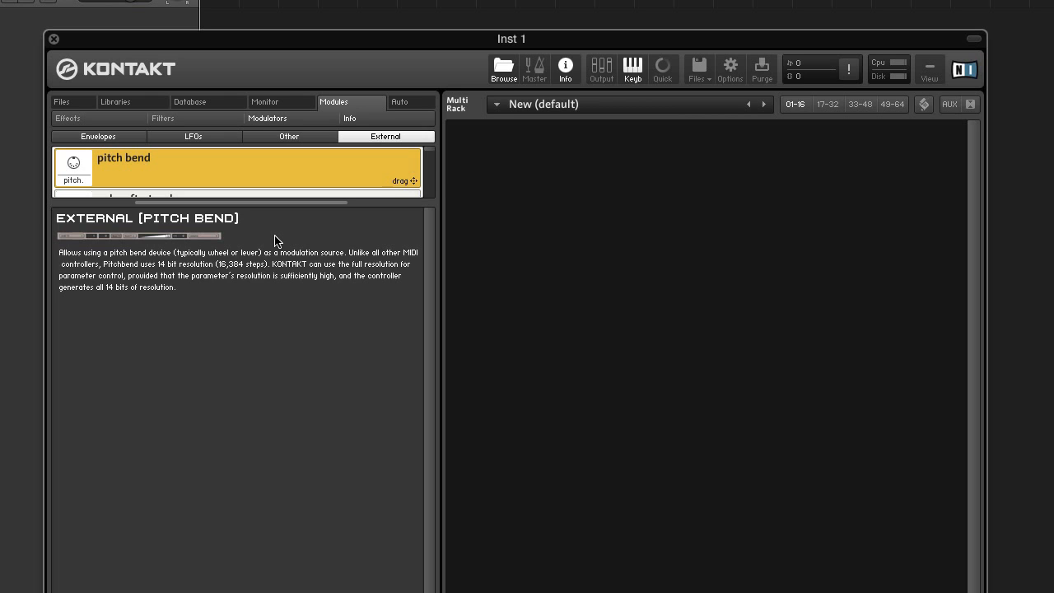
Create a new instrument and open it for editing beside the host automation list.
left_click(399, 103)
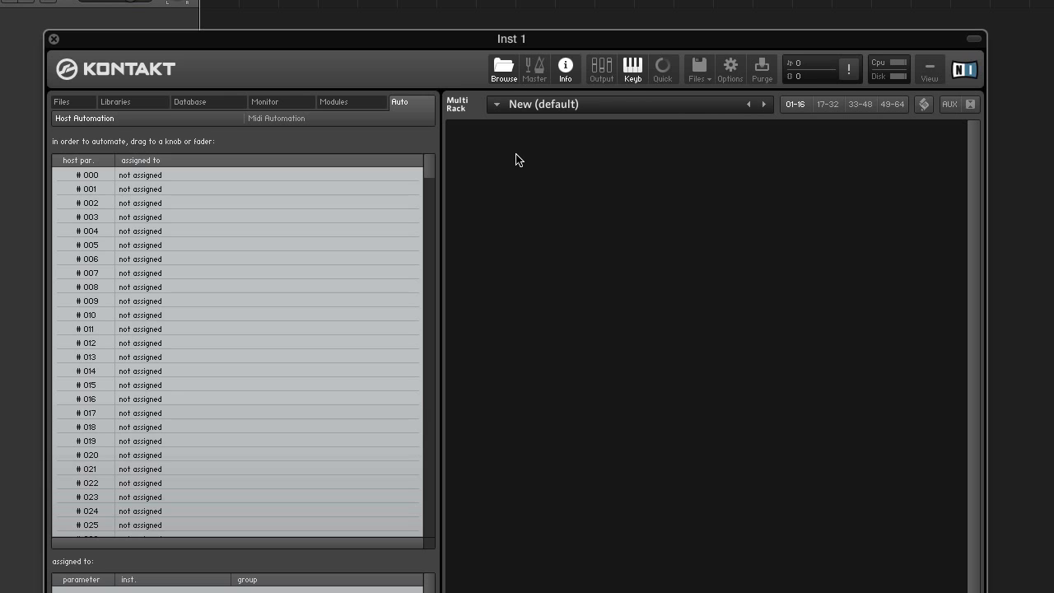
left_click(701, 72)
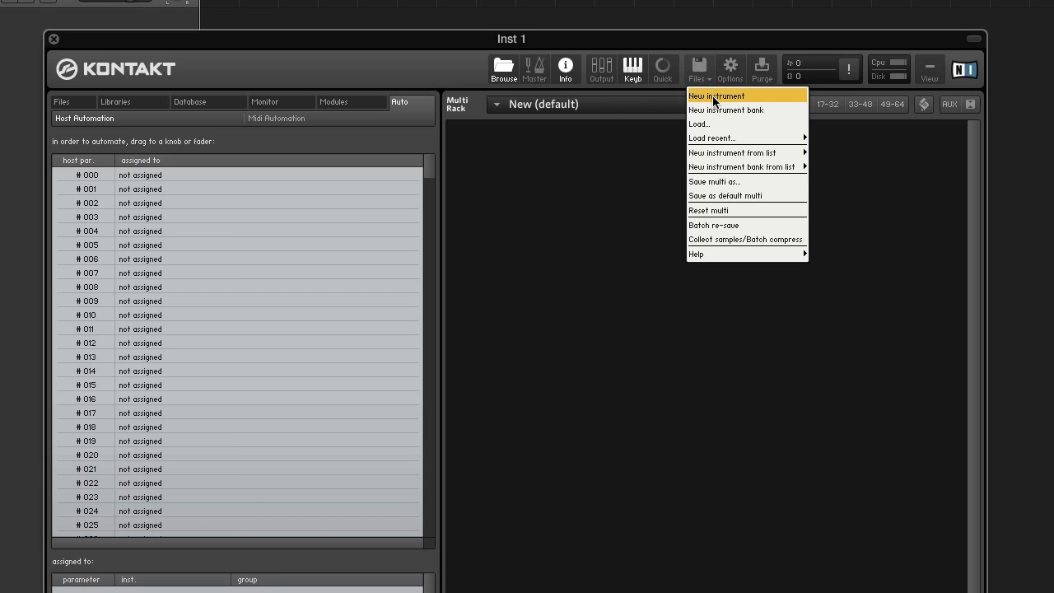
left_click(715, 99)
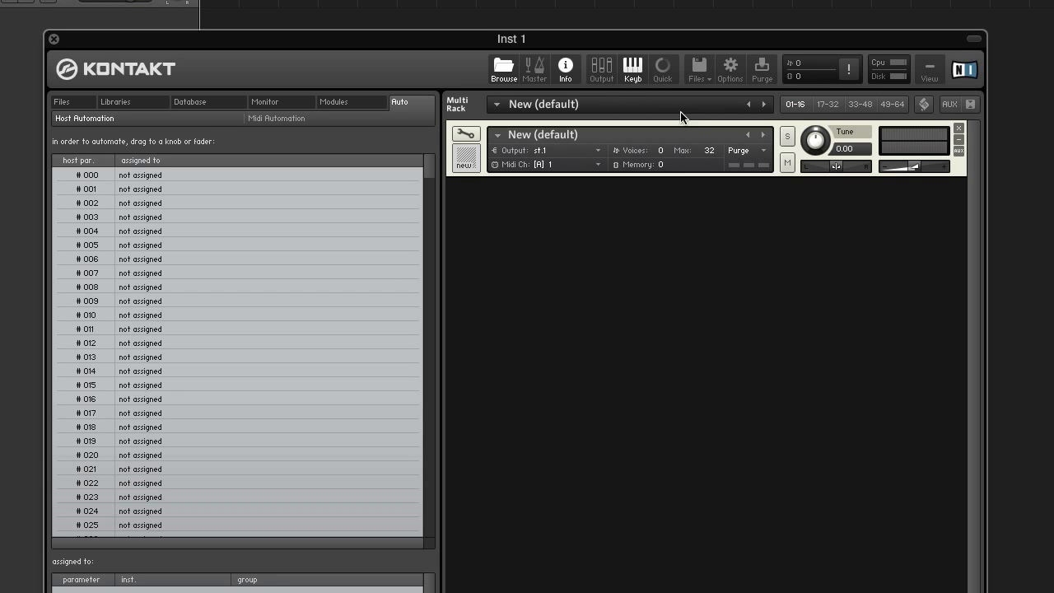
left_click(467, 138)
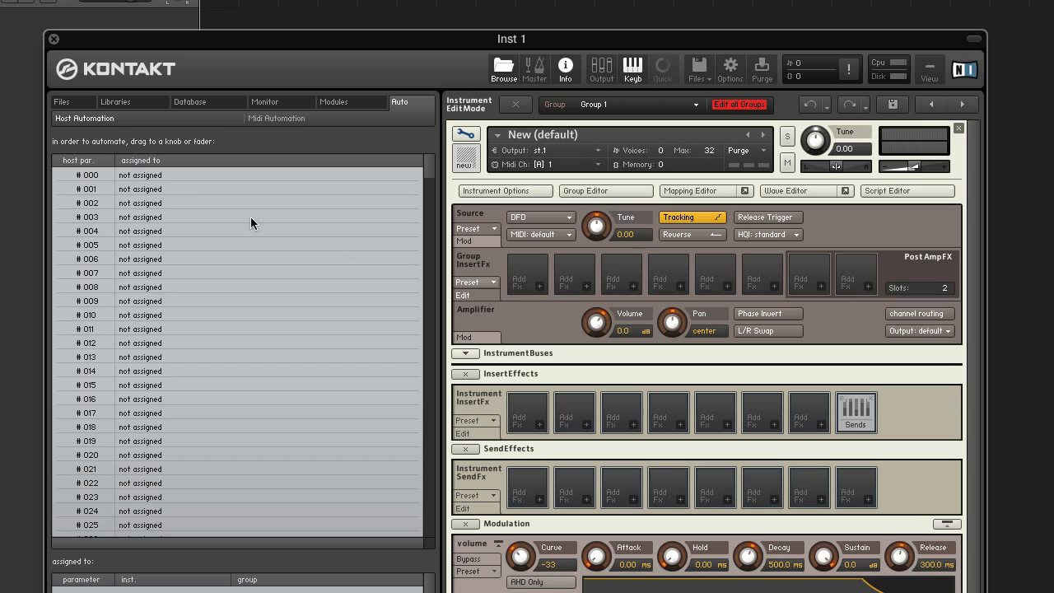
Assign host parameter #000 to the amplifier's Volume and lower it to -8.2 dB with the host control knob.
left_click(170, 175)
left_click_drag(171, 174, 596, 323)
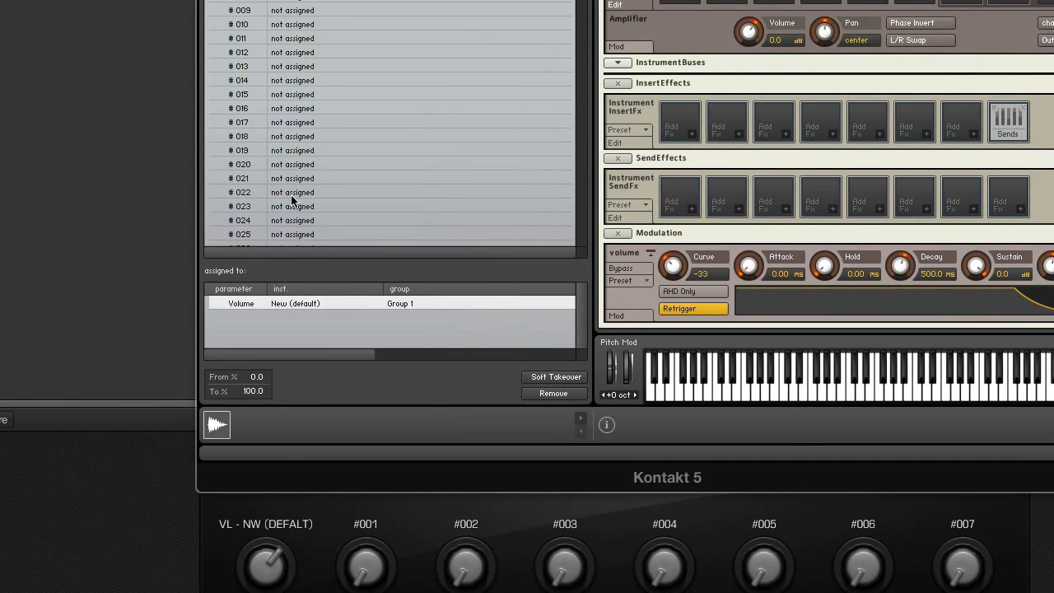
mouse_move(271, 562)
left_mouse_down()
mouse_move(271, 586)
mouse_move(272, 545)
left_mouse_up()
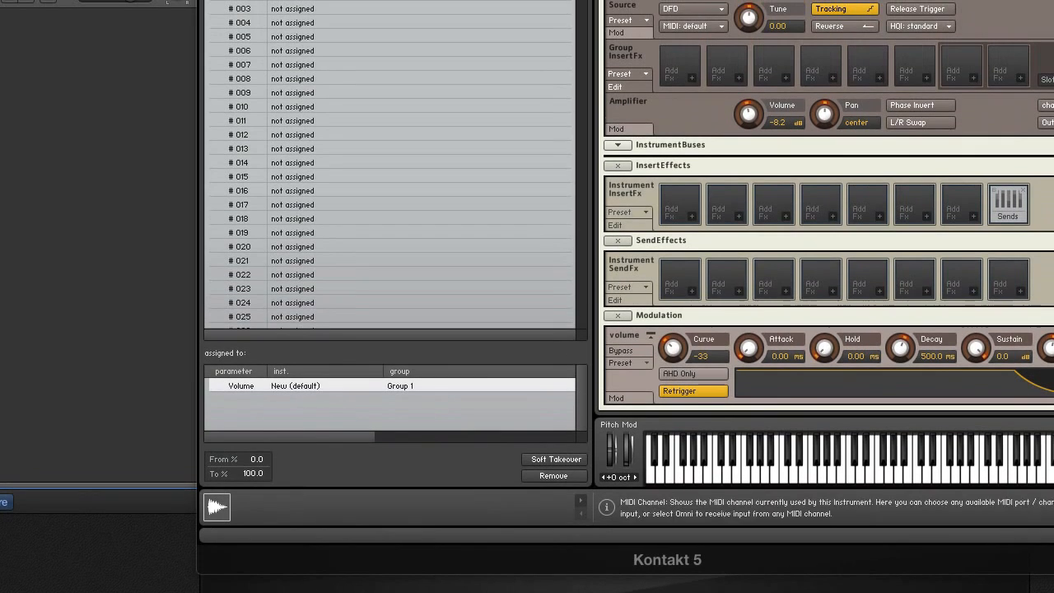
left_click_drag(606, 0, 490, 47)
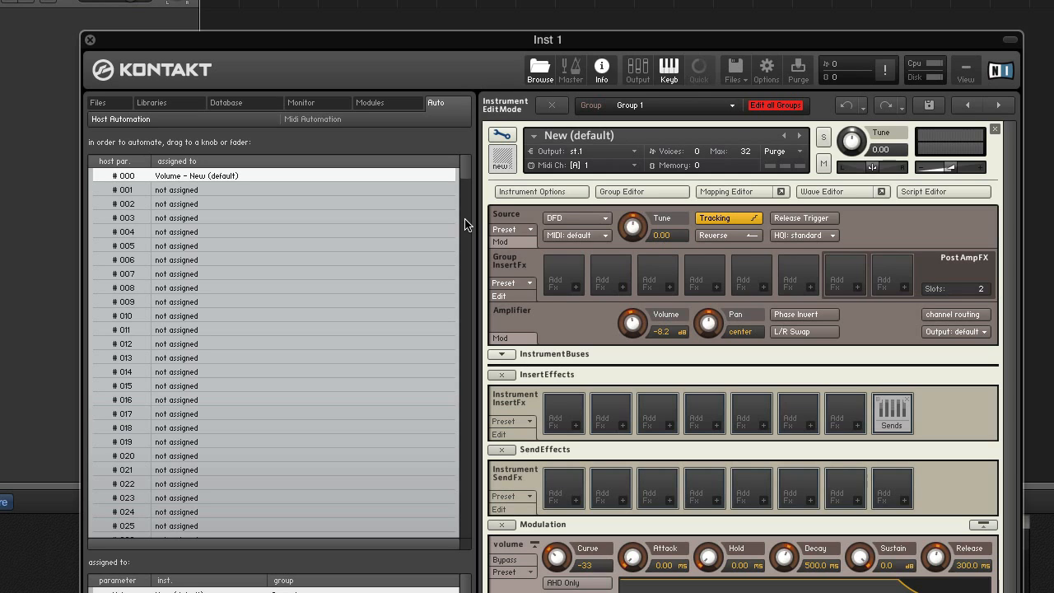
Show the MIDI automation list and the range settings of the current Volume assignment.
left_click(322, 124)
left_click(255, 123)
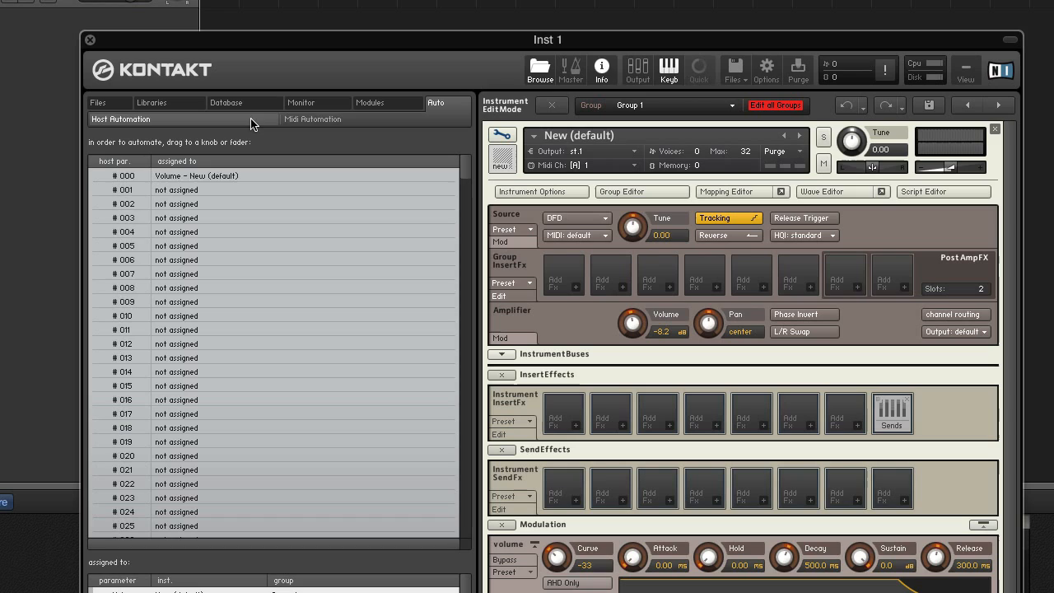
left_click(326, 126)
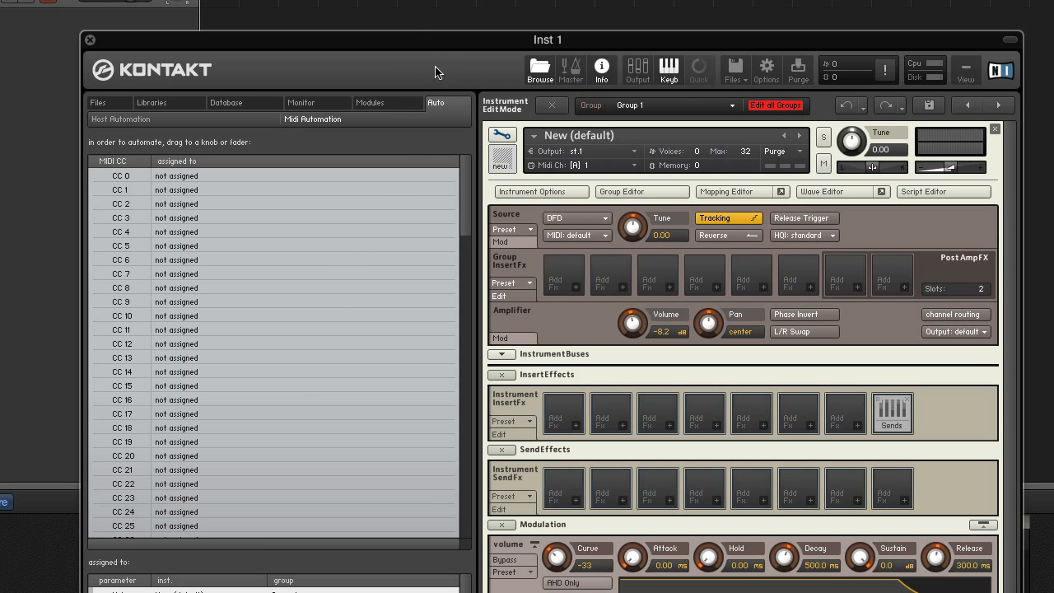
left_click_drag(438, 40, 430, 0)
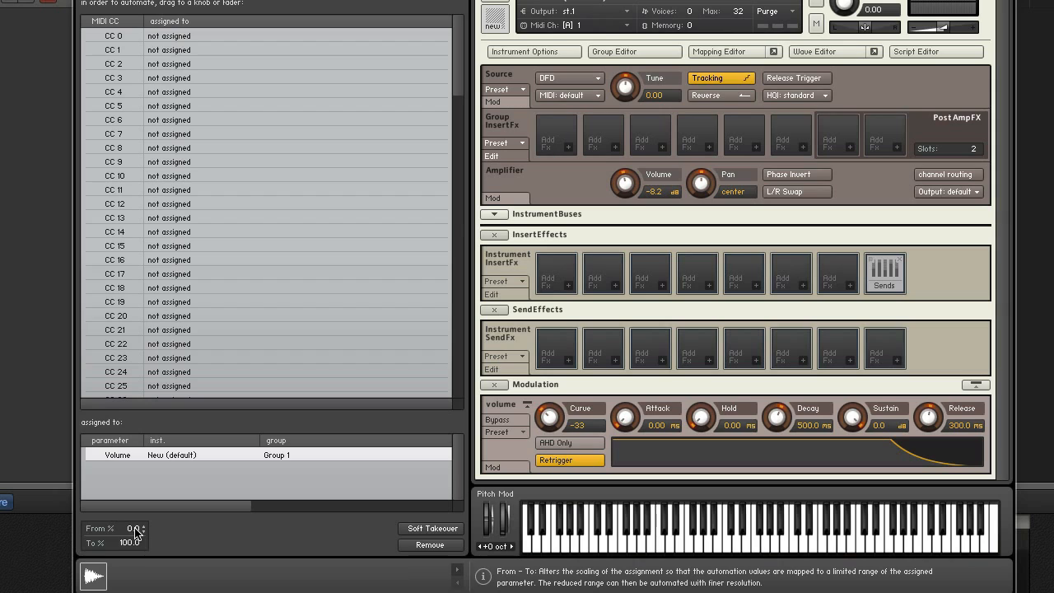
Limit the Volume assignment's range to 26.4–73.2 % with soft takeover, and remove the assignment.
left_click_drag(137, 533, 137, 475)
left_click_drag(135, 543, 131, 590)
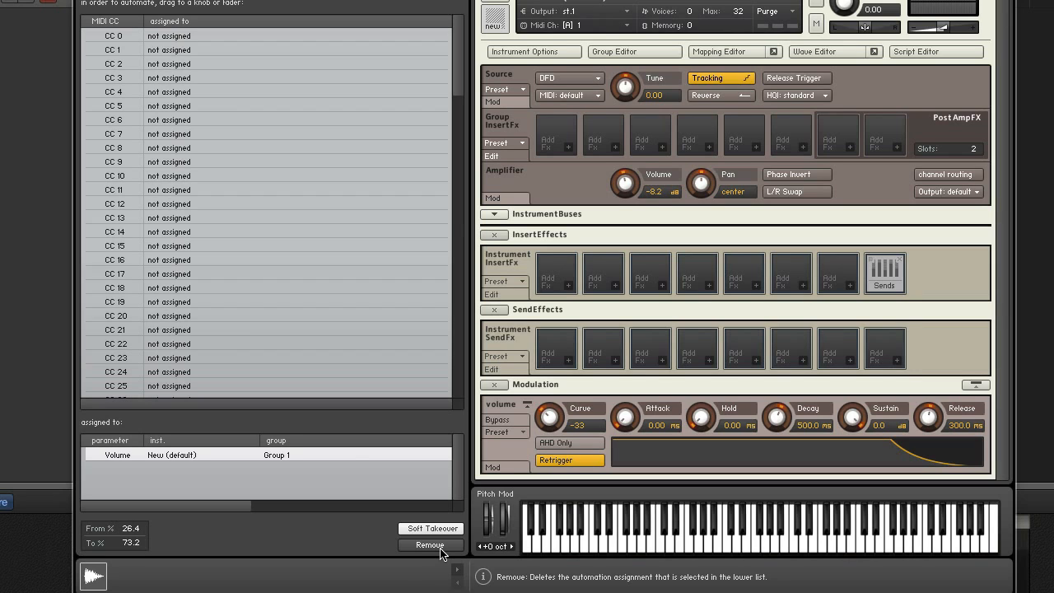
left_click(427, 547)
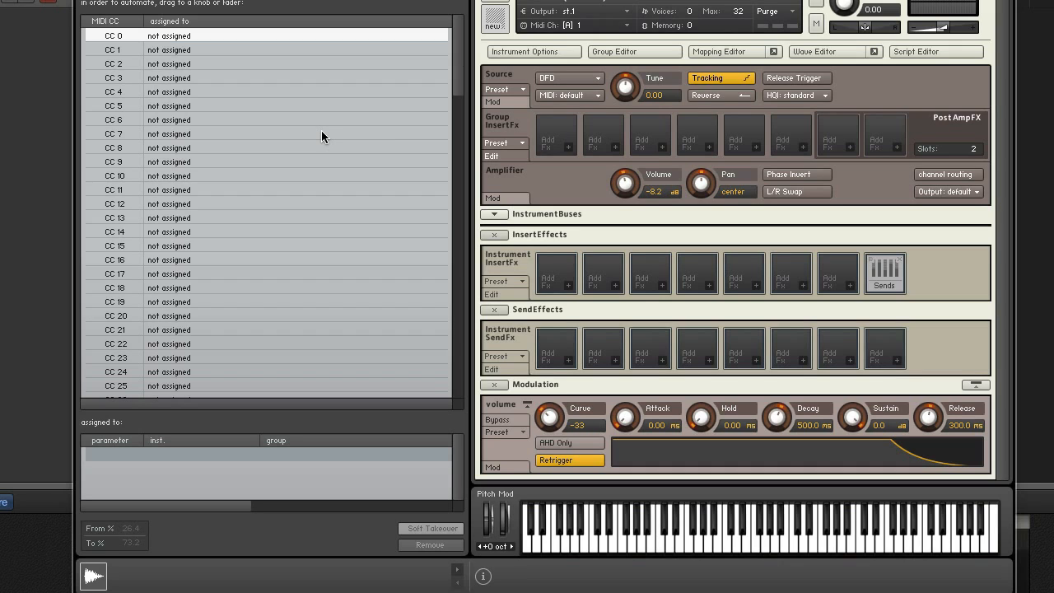
Start MIDI CC learning for the amplifier's Volume knob.
right_click(626, 184)
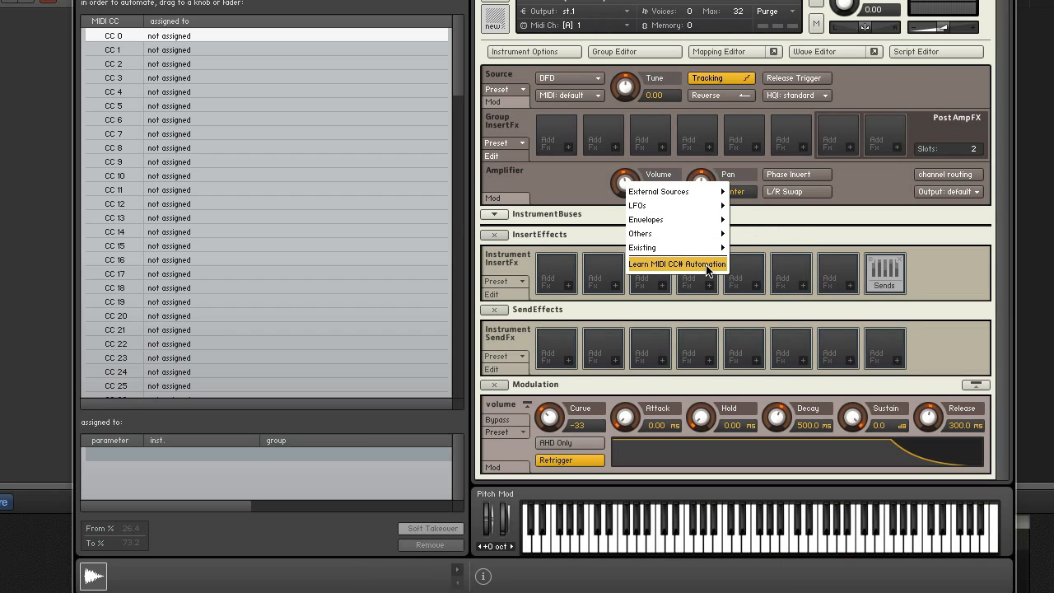
left_click(707, 264)
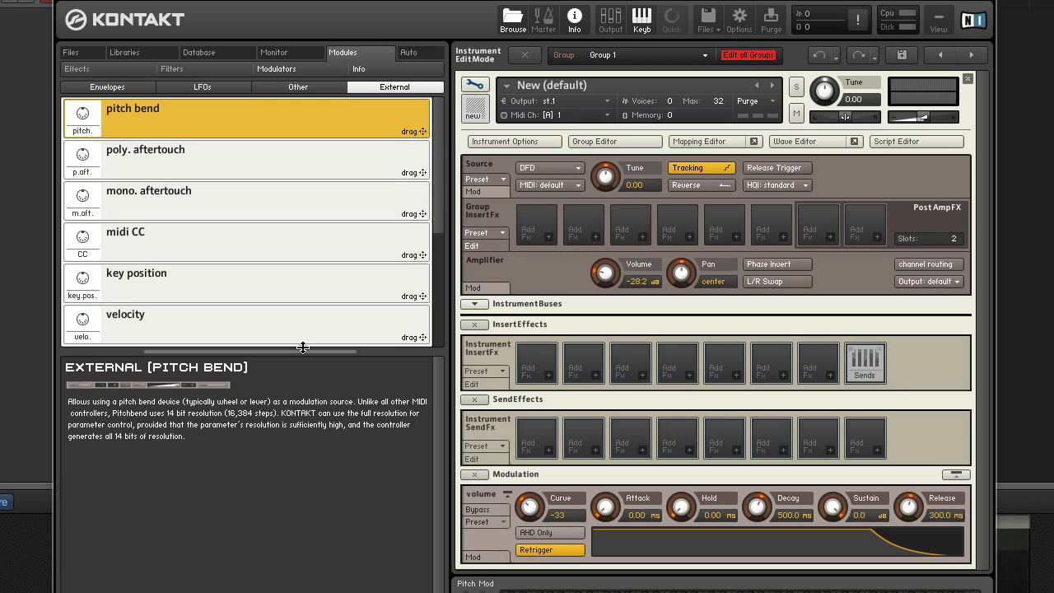
Look through the available modulators in the Envelopes, LFOs, Other and External categories.
left_click(124, 87)
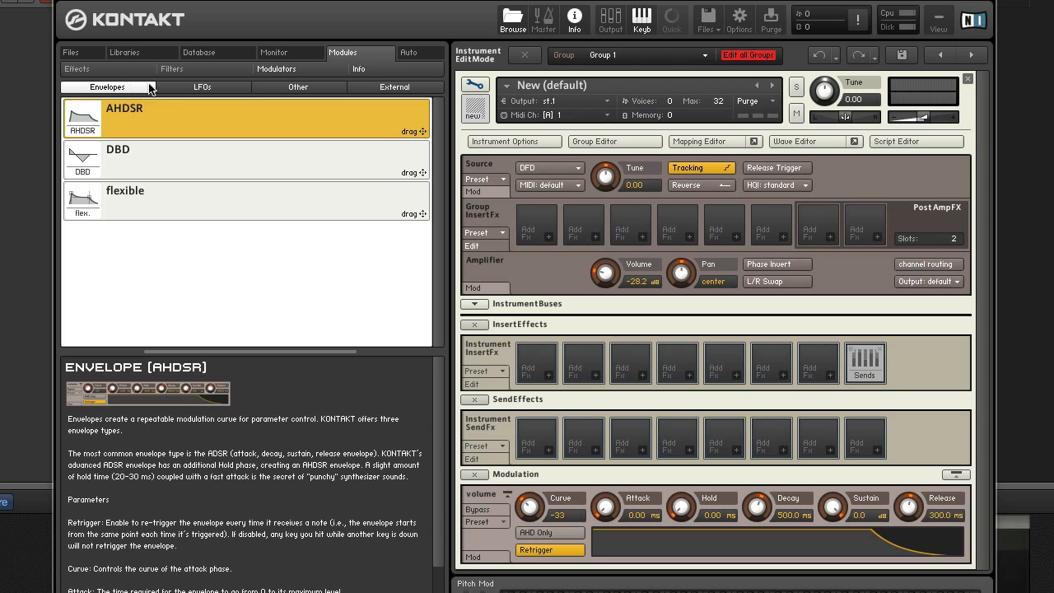
left_click(197, 87)
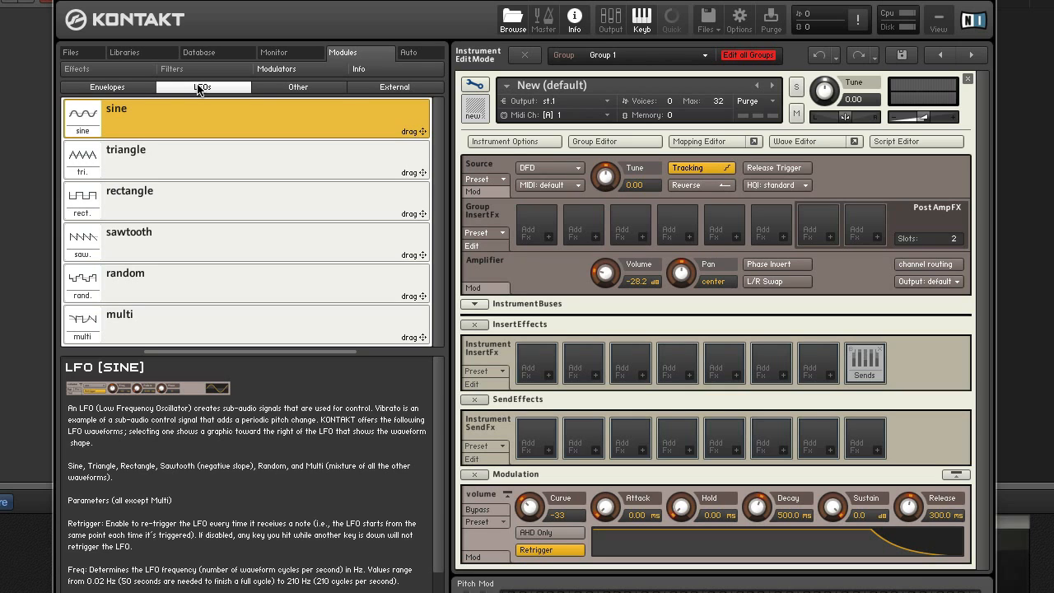
left_click(293, 89)
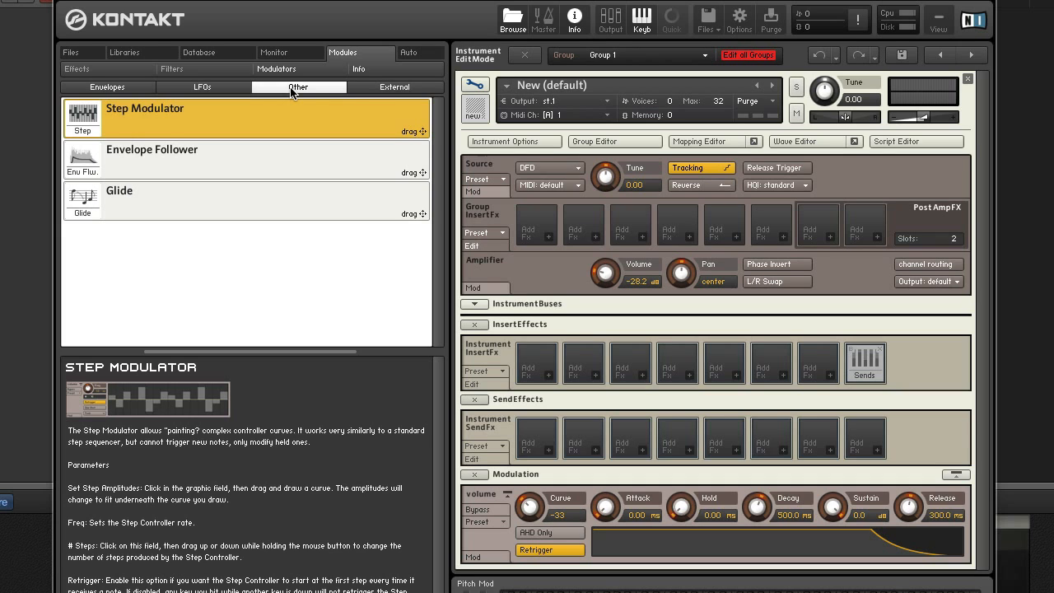
left_click(382, 89)
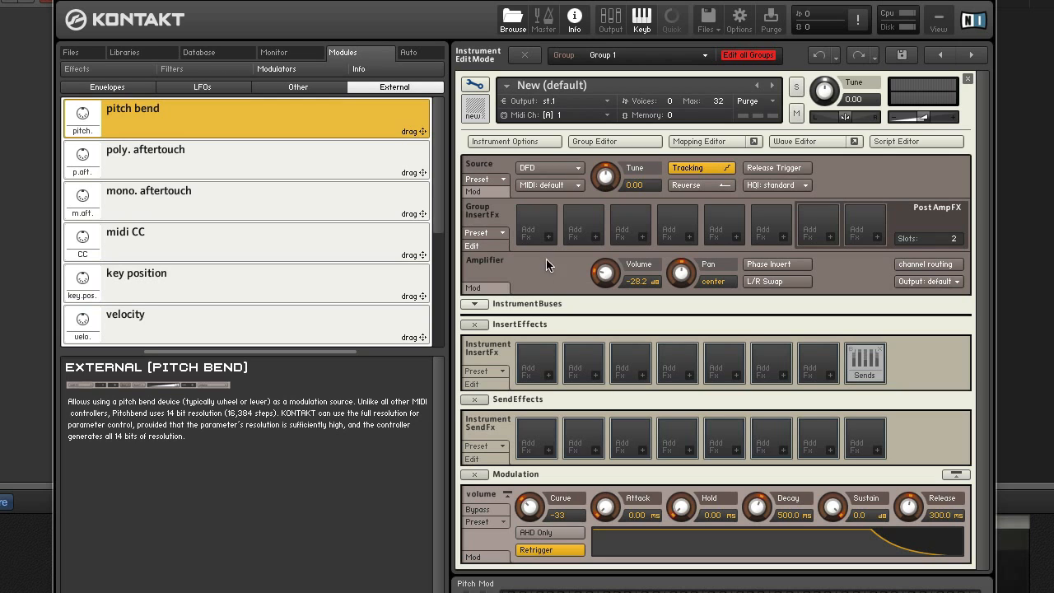
Expand the modulation assignments of the Source and Amplifier modules.
left_click(486, 192)
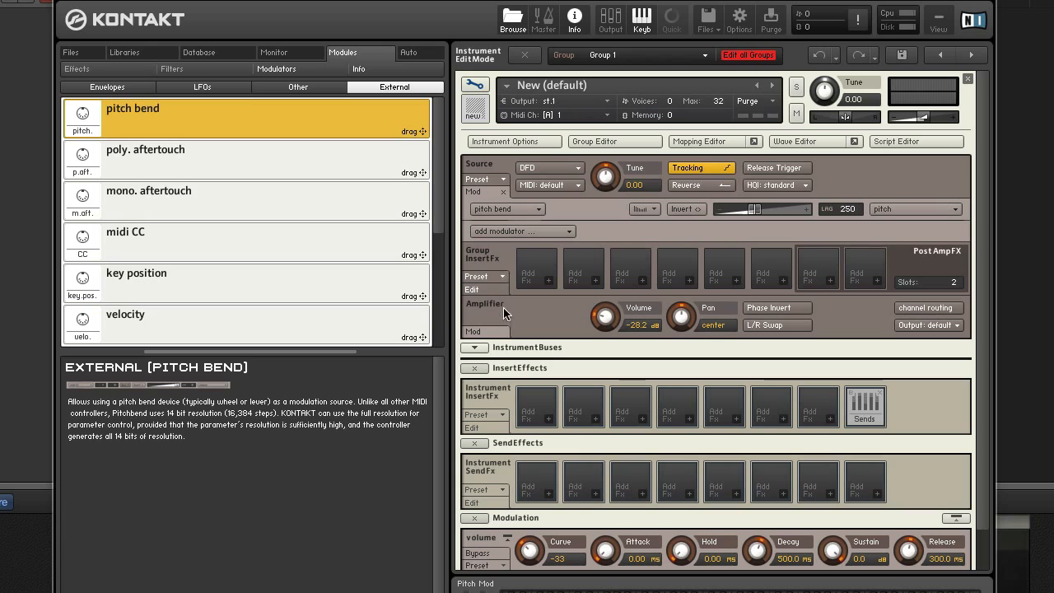
left_click(474, 331)
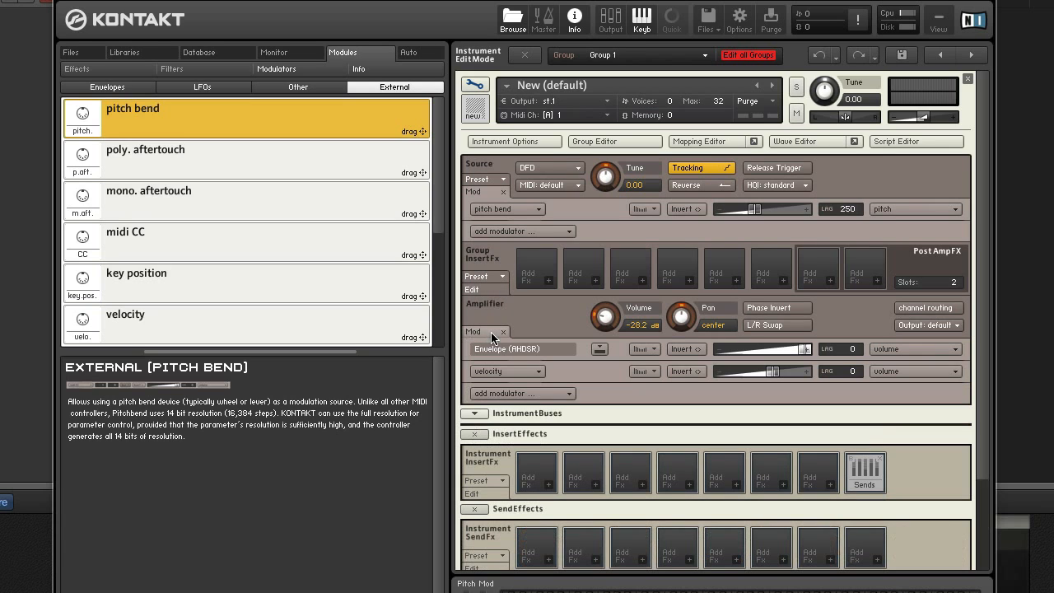
Insert an SV LP4 low-pass filter in the first group insert slot and expand its modulation area.
left_click(548, 280)
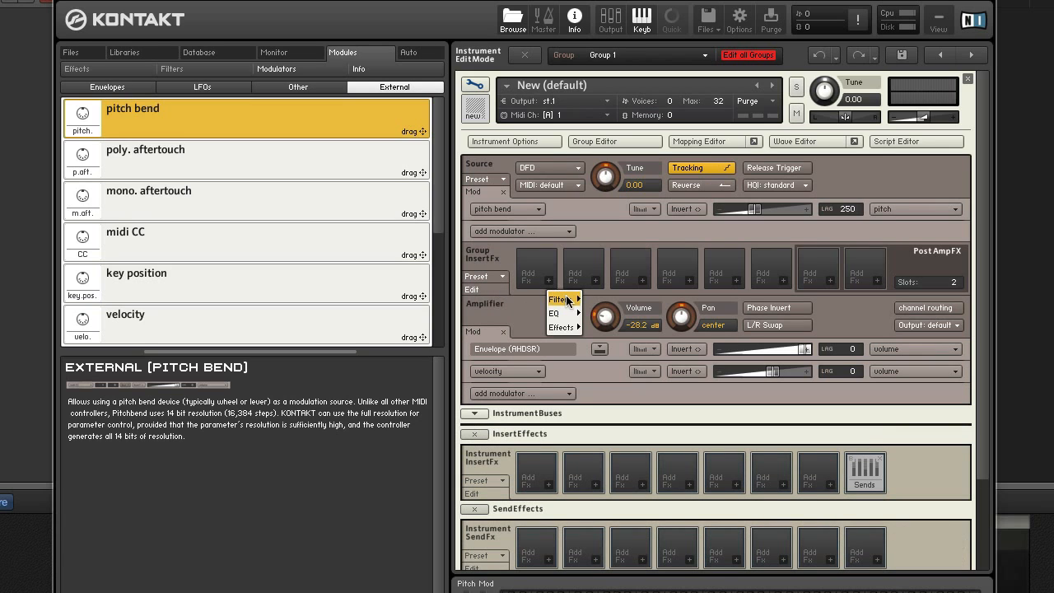
mouse_move(577, 301)
mouse_move(606, 309)
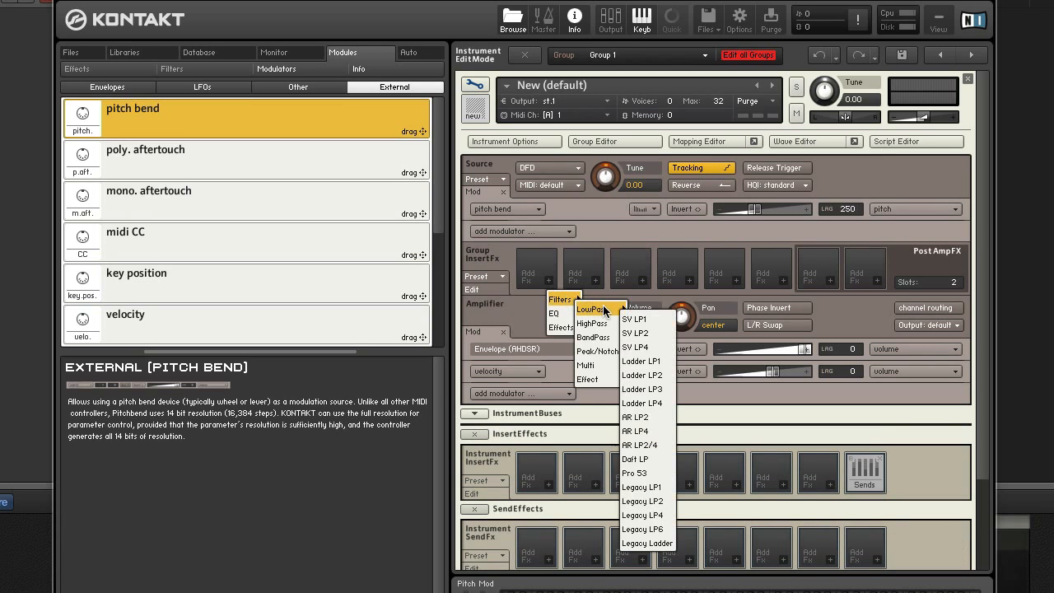
left_click(664, 342)
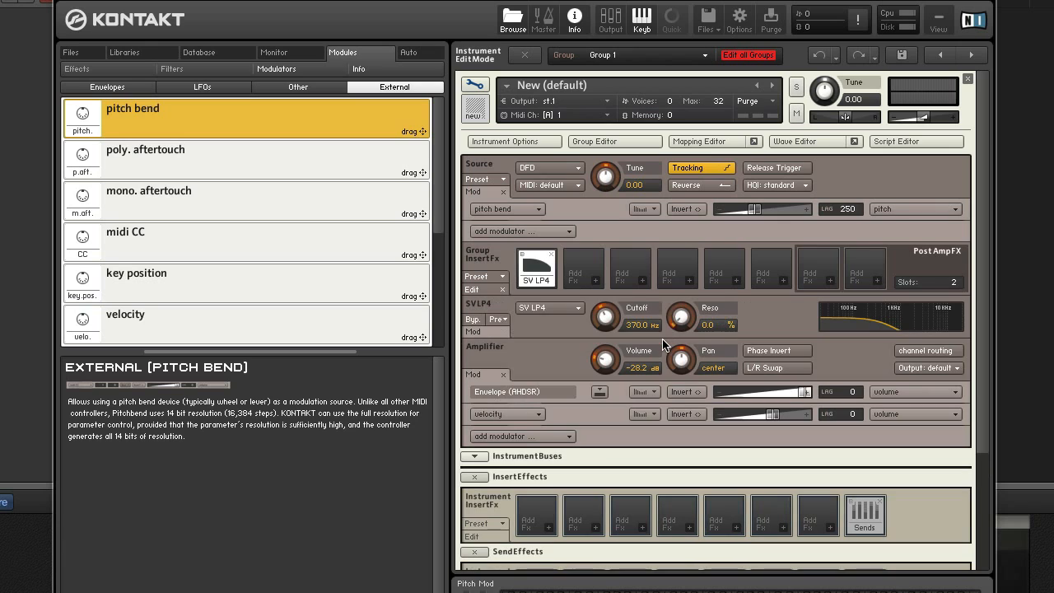
left_click(487, 331)
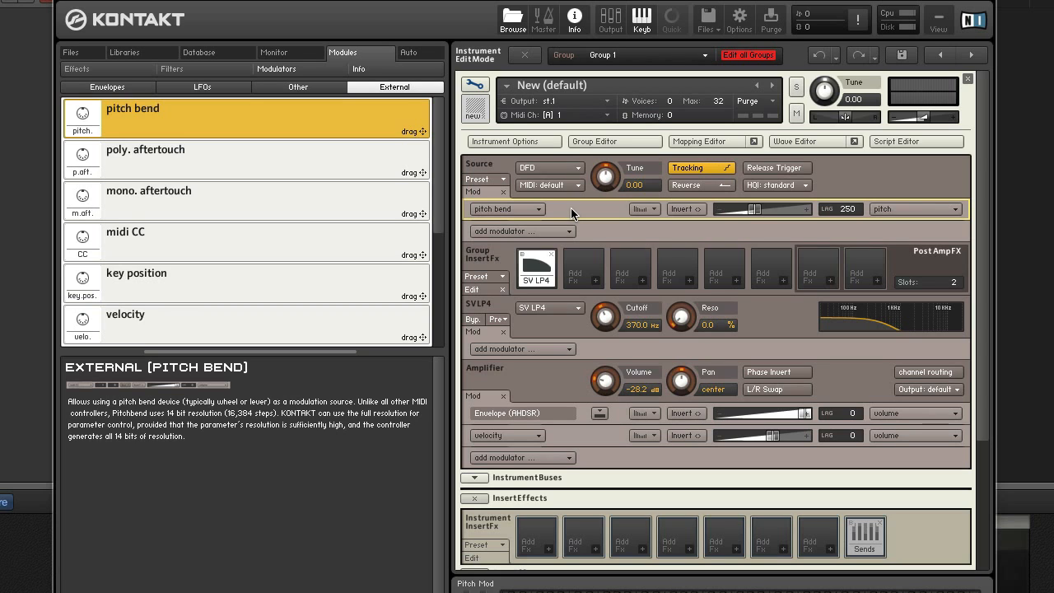
Examine the Source modulation routing and locate the volume envelope's assignment from the Modulation section.
left_click(492, 193)
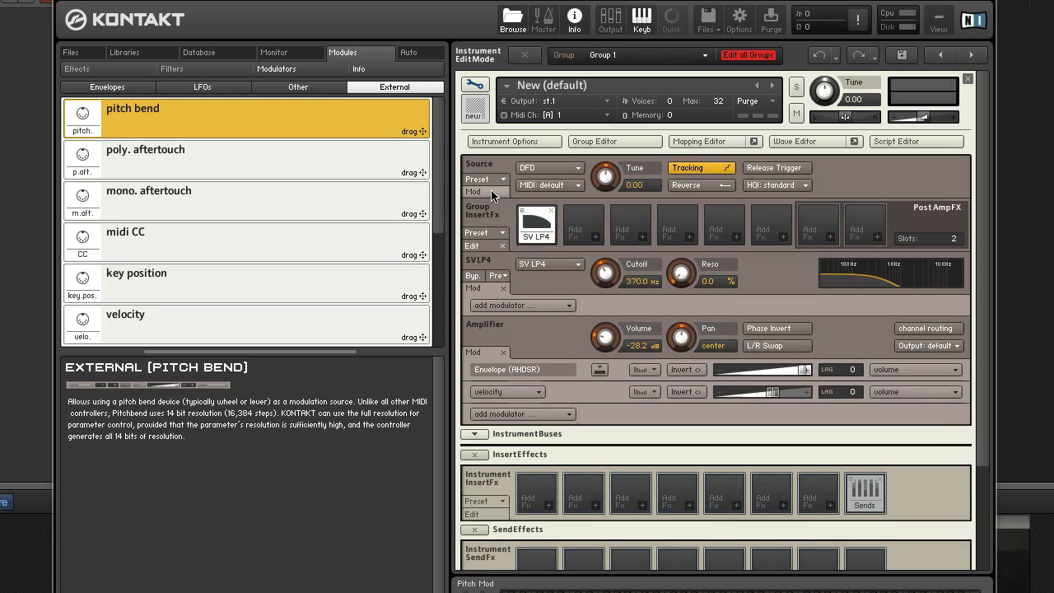
left_click(492, 193)
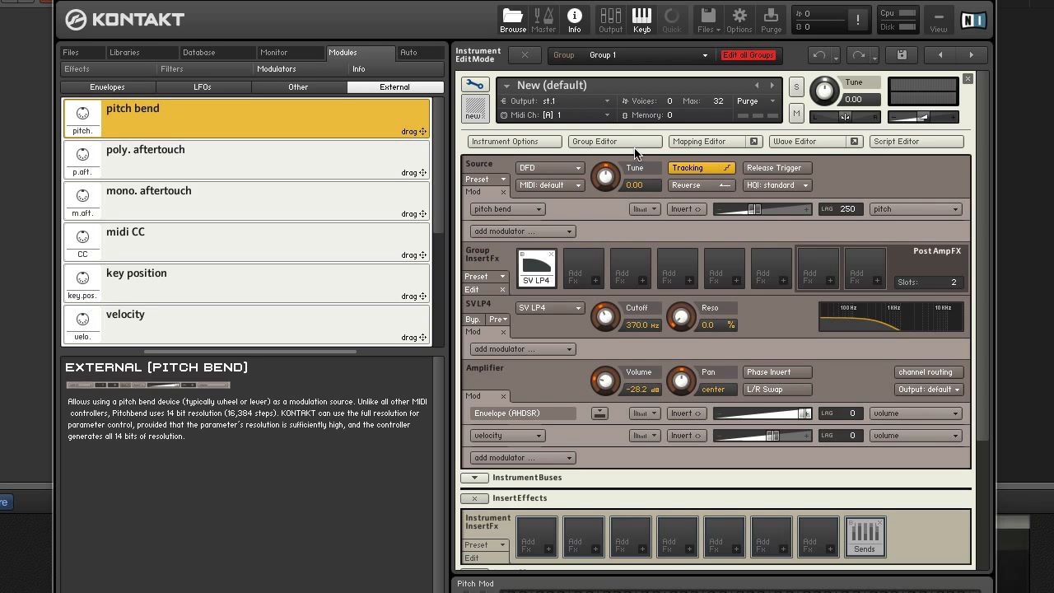
scroll(632, 155, "down", 5)
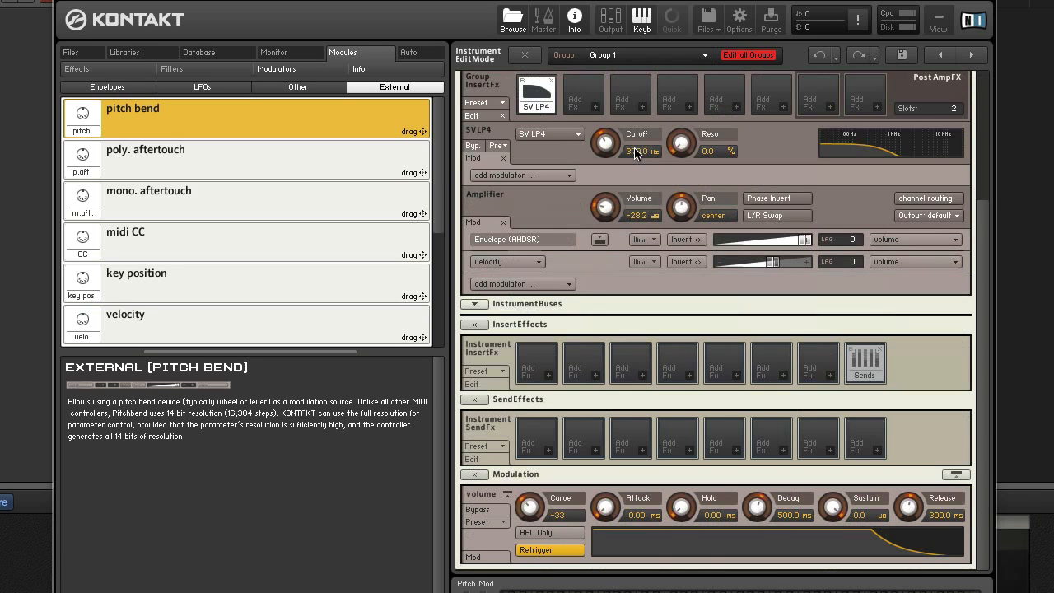
left_click(506, 540)
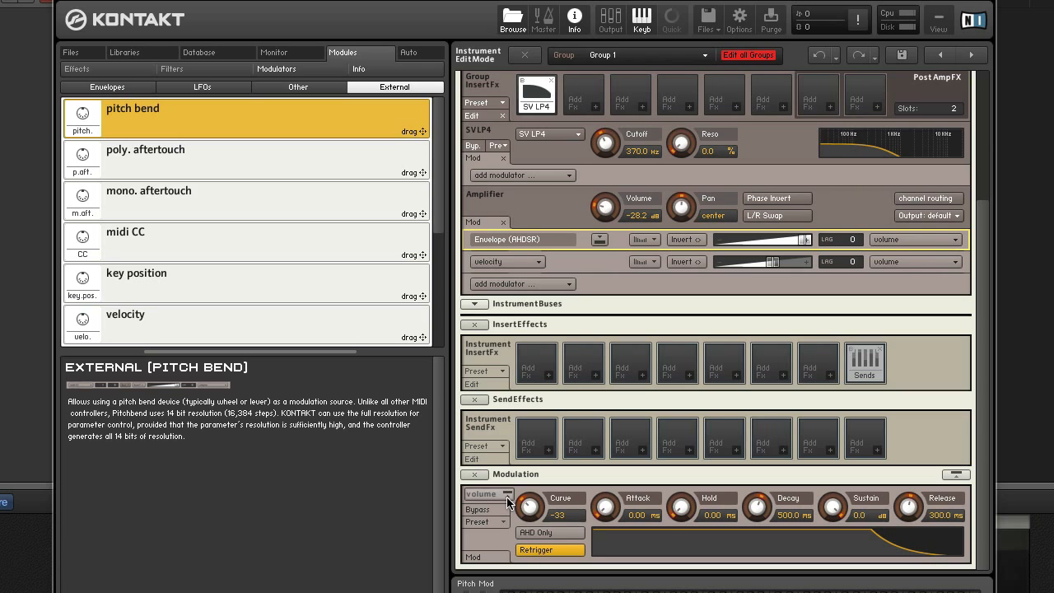
Modulate the SV LP4 filter's cutoff with a new sine LFO.
right_click(611, 144)
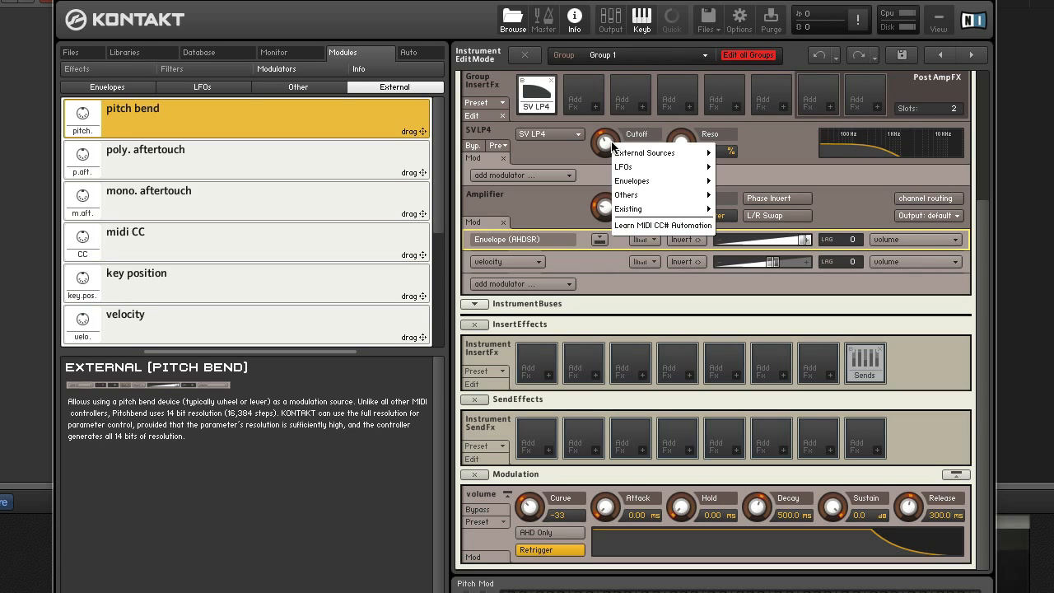
mouse_move(685, 165)
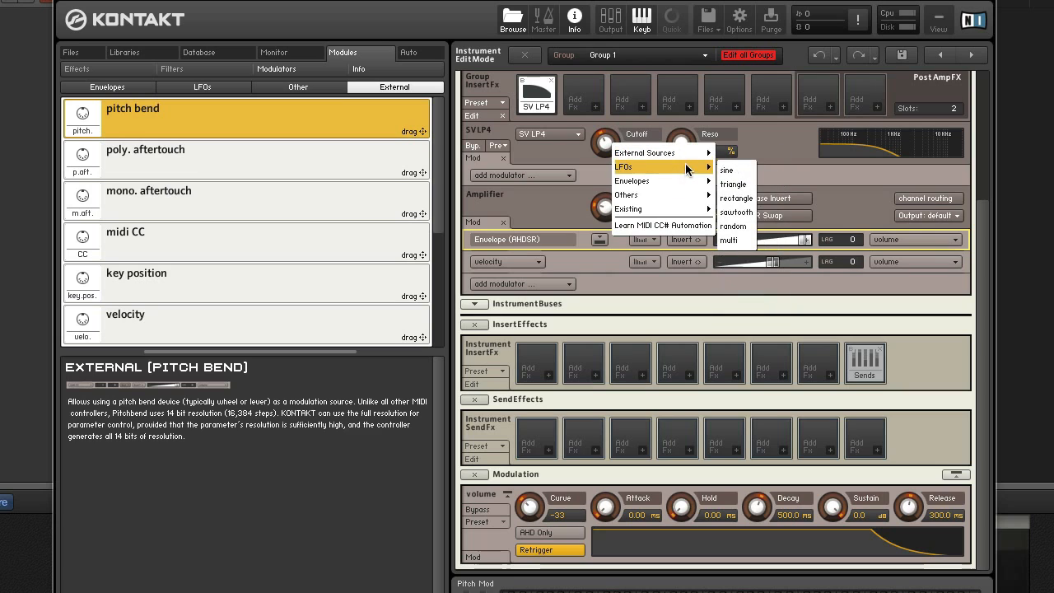
left_click(736, 171)
right_click(608, 144)
mouse_move(693, 211)
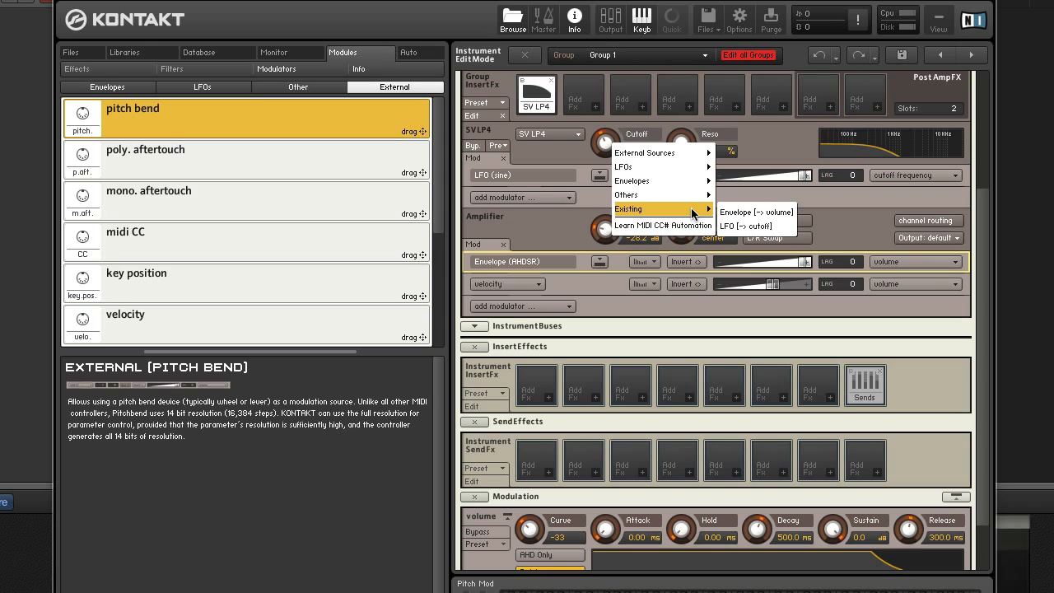
left_click(583, 191)
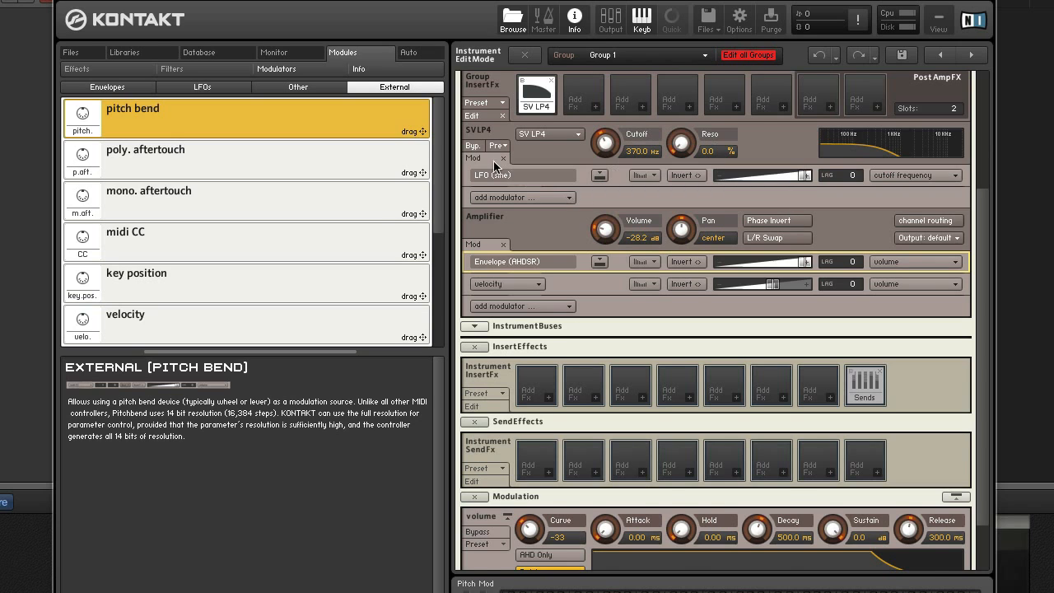
Modulate the SV LP4 filter's resonance with the existing cutoff LFO.
left_click(481, 157)
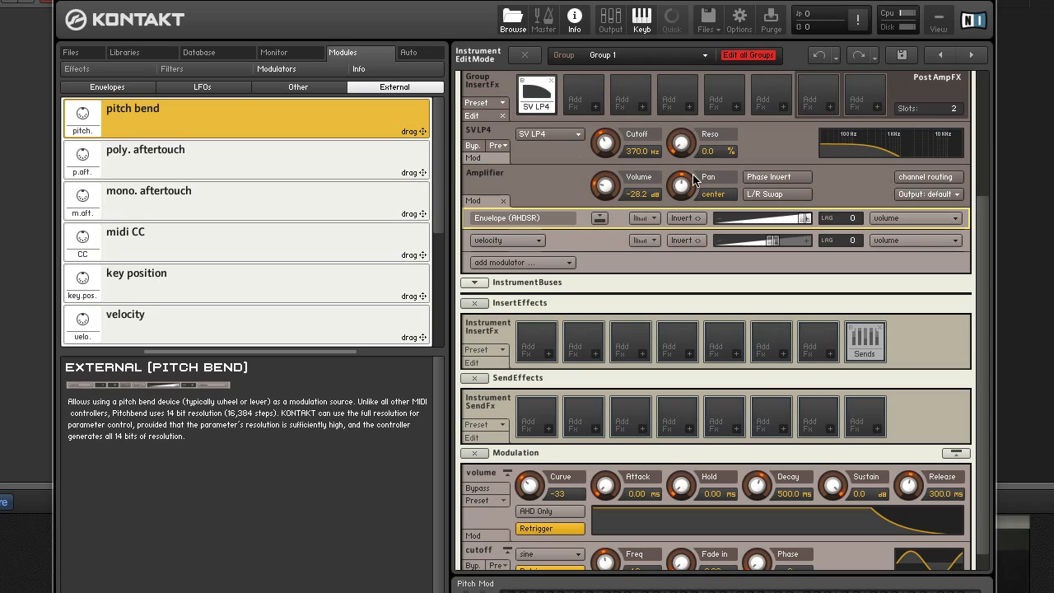
right_click(683, 148)
mouse_move(753, 213)
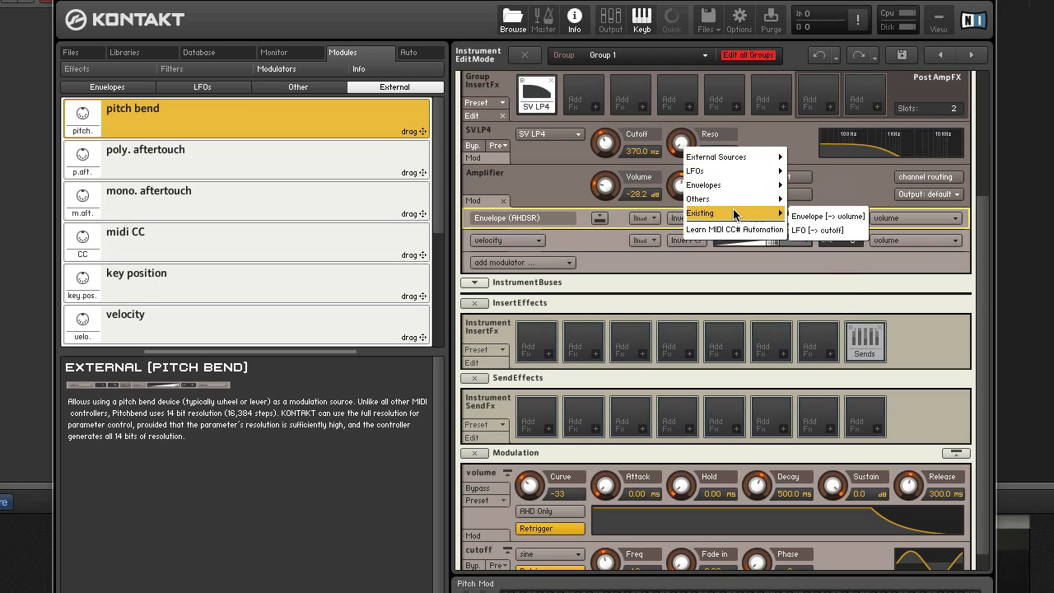
left_click(832, 230)
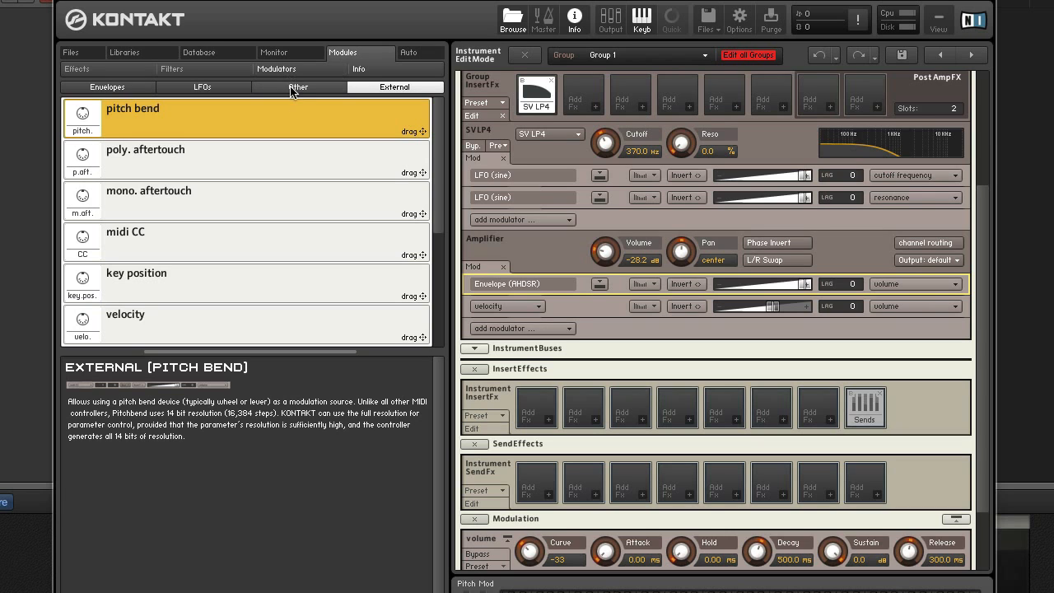
Modulate the SV LP4 filter's cutoff with a triangle LFO from the browser's modulator modules.
left_click(233, 89)
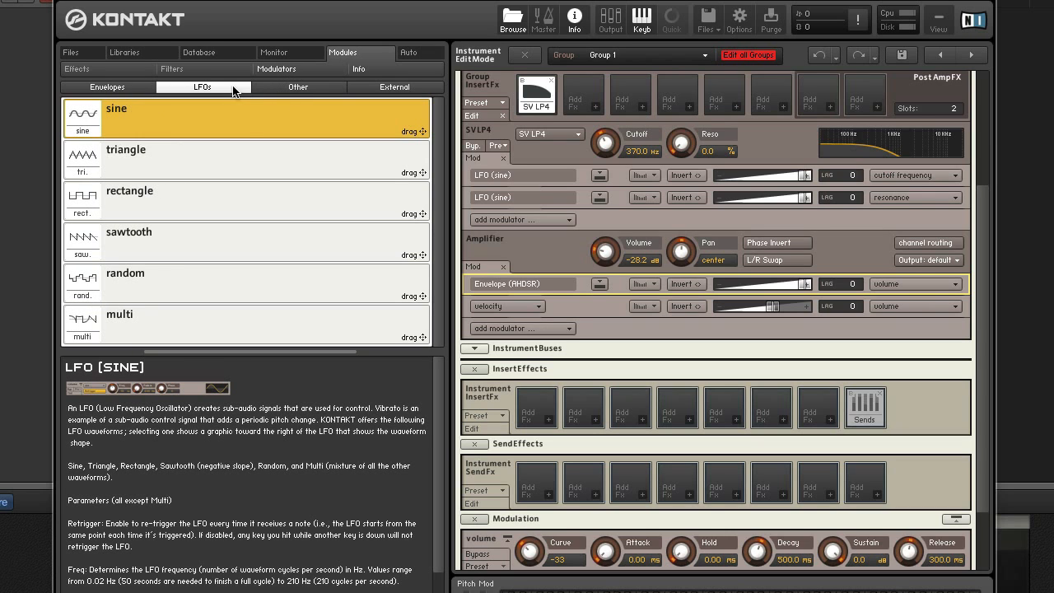
left_click(247, 163)
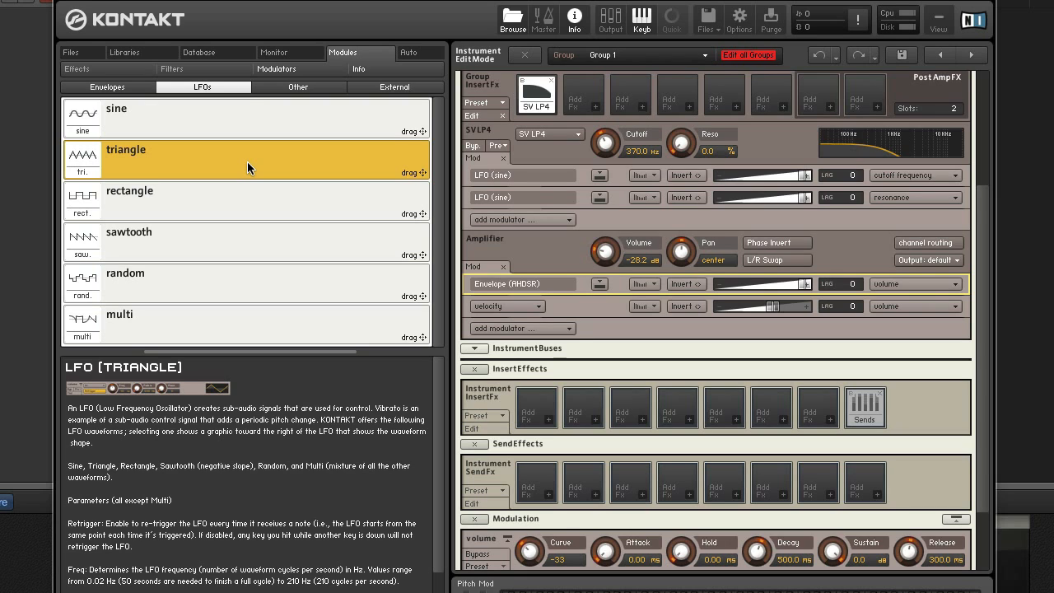
left_click_drag(247, 162, 606, 145)
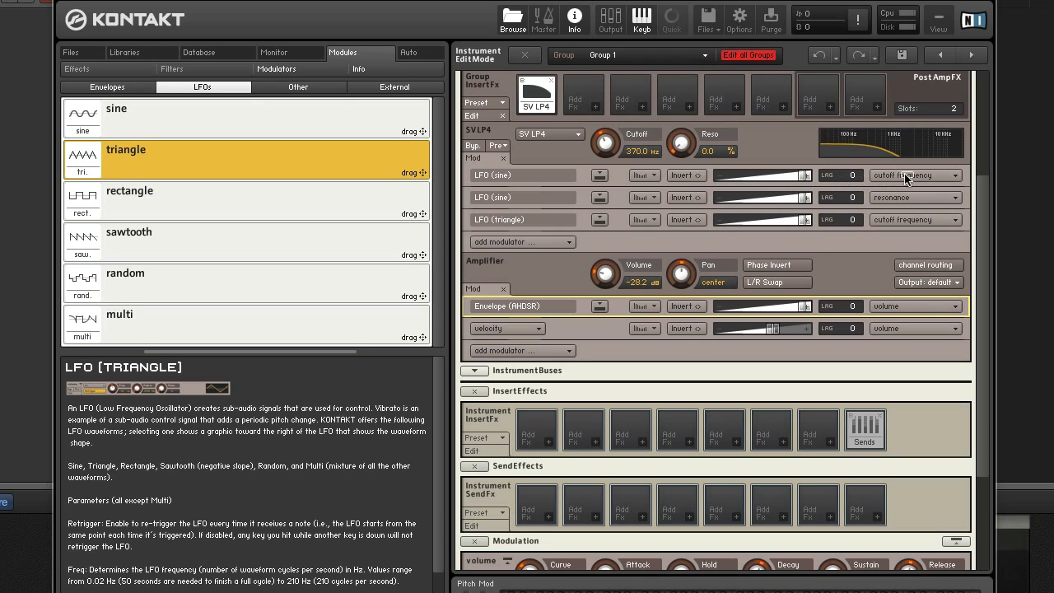
Add a sawtooth LFO modulator to the SV LP4 filter and assign it to resonance.
left_click(557, 243)
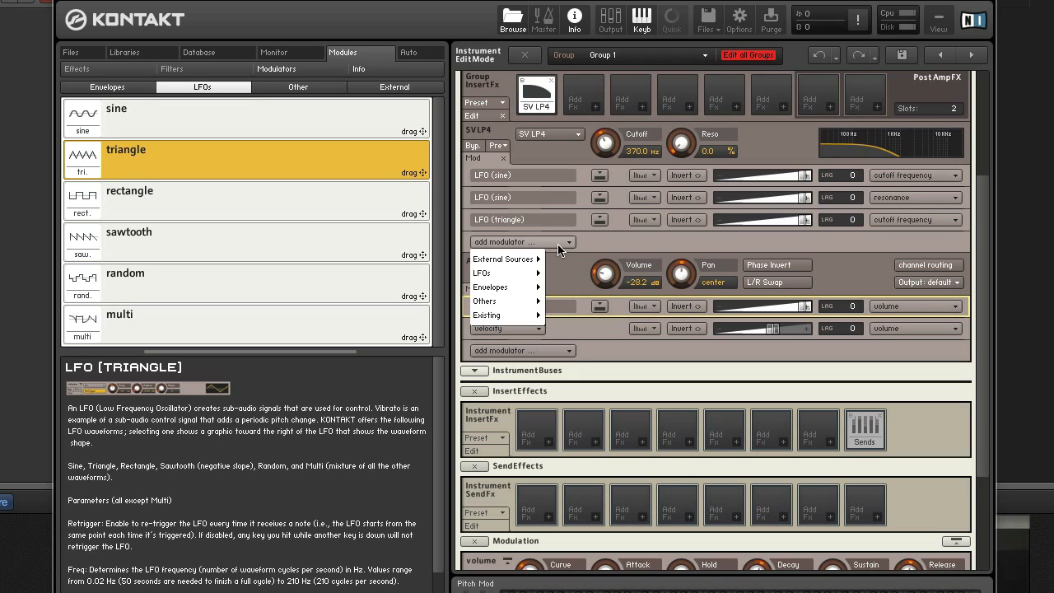
mouse_move(503, 272)
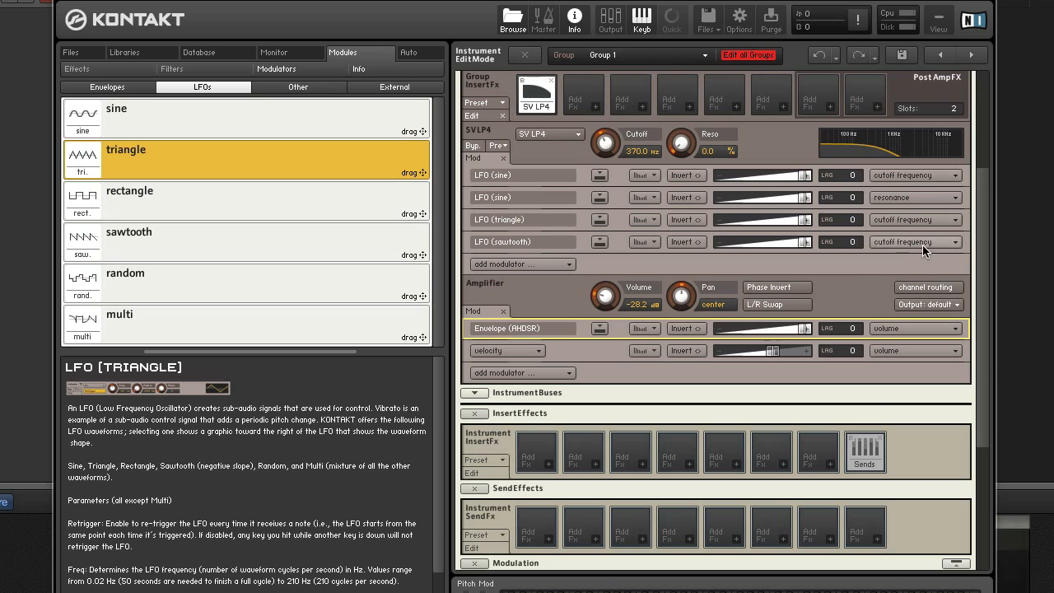
left_click(923, 250)
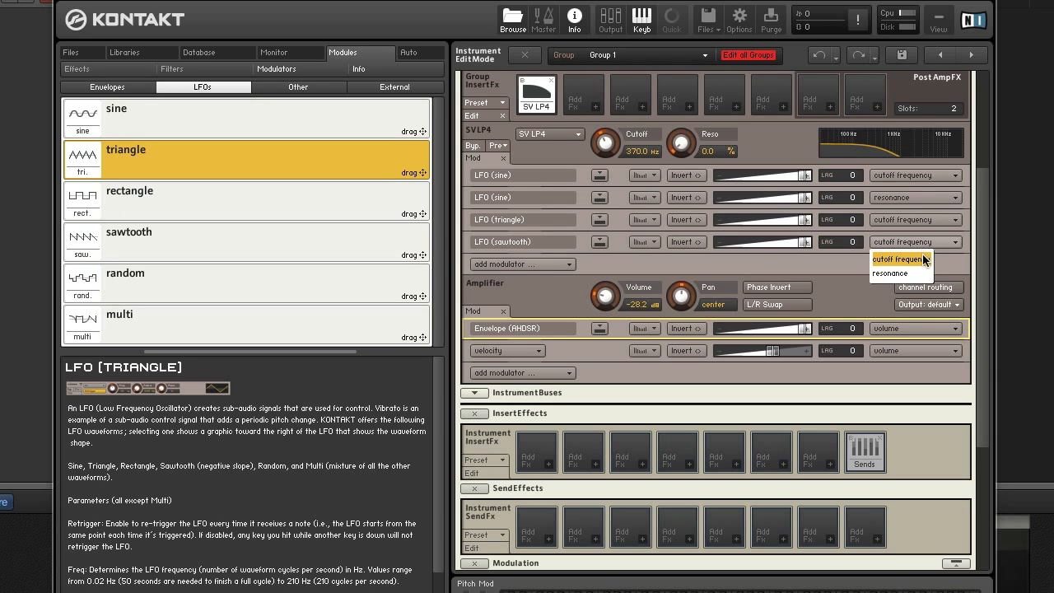
left_click(919, 274)
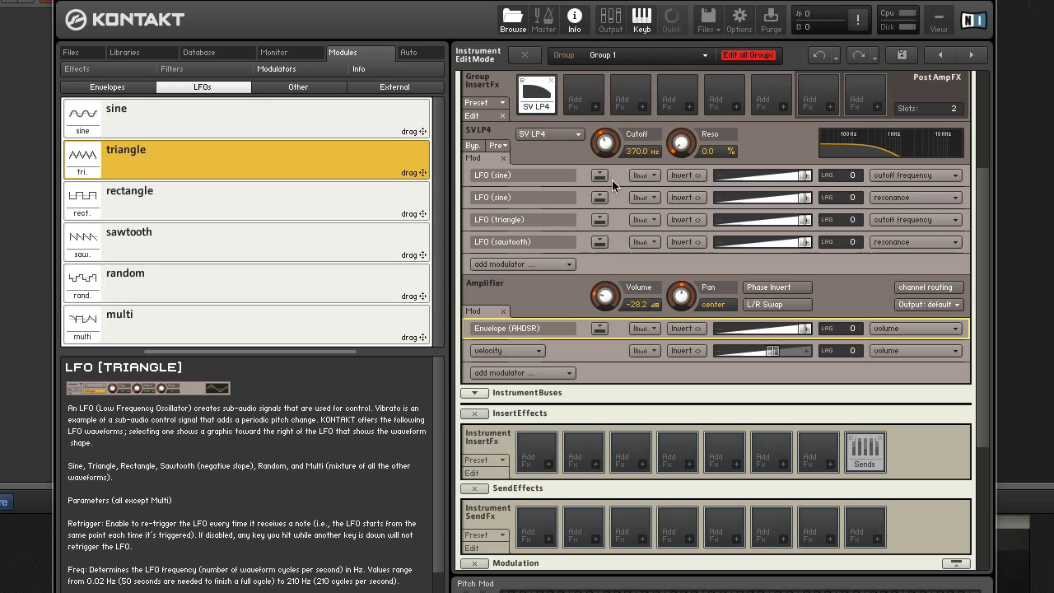
Delete all the sine, triangle and sawtooth LFO modulators from the SV LP4 filter's modulation area.
left_click(616, 250)
key("Delete")
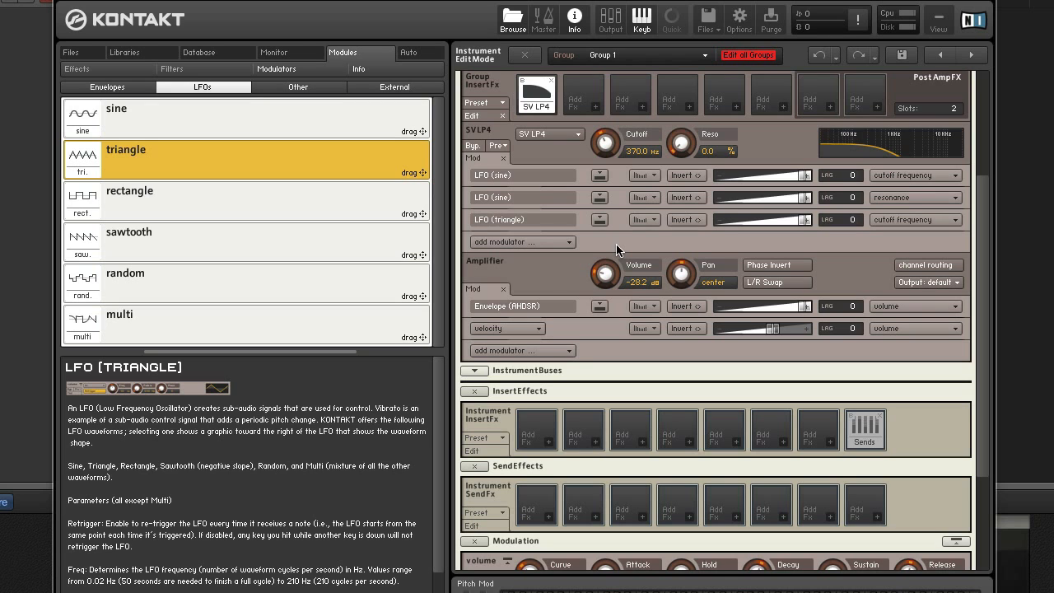
scroll(633, 314, "down", 3)
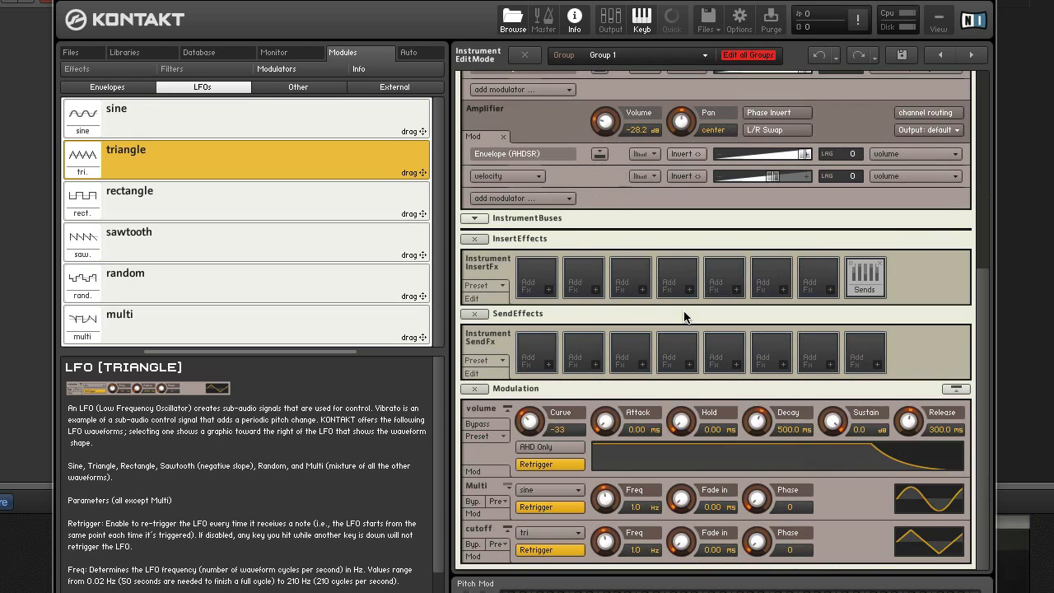
scroll(685, 317, "up", 4)
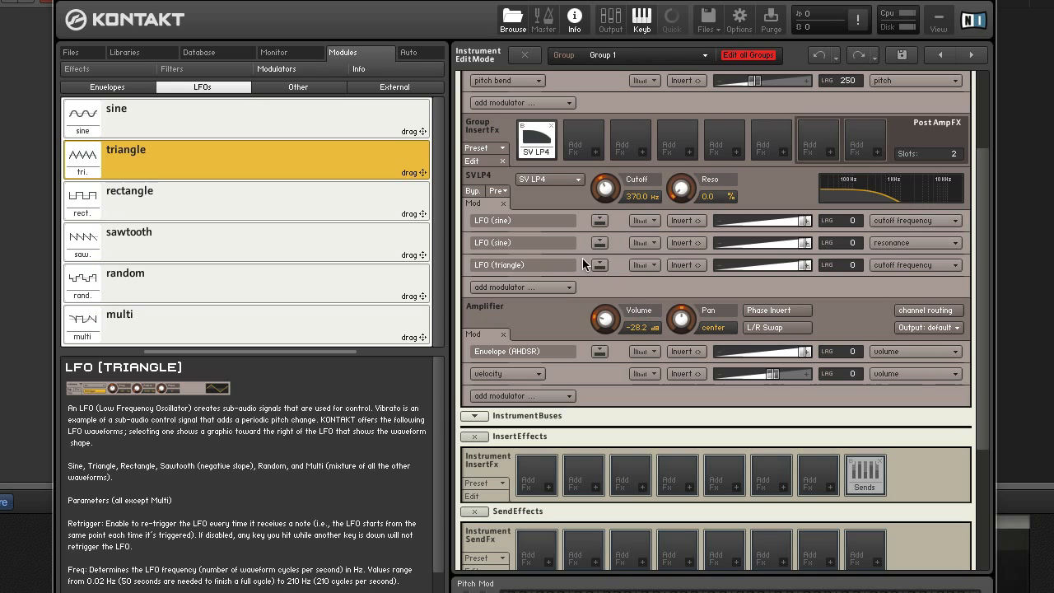
key("Delete")
left_click(590, 244)
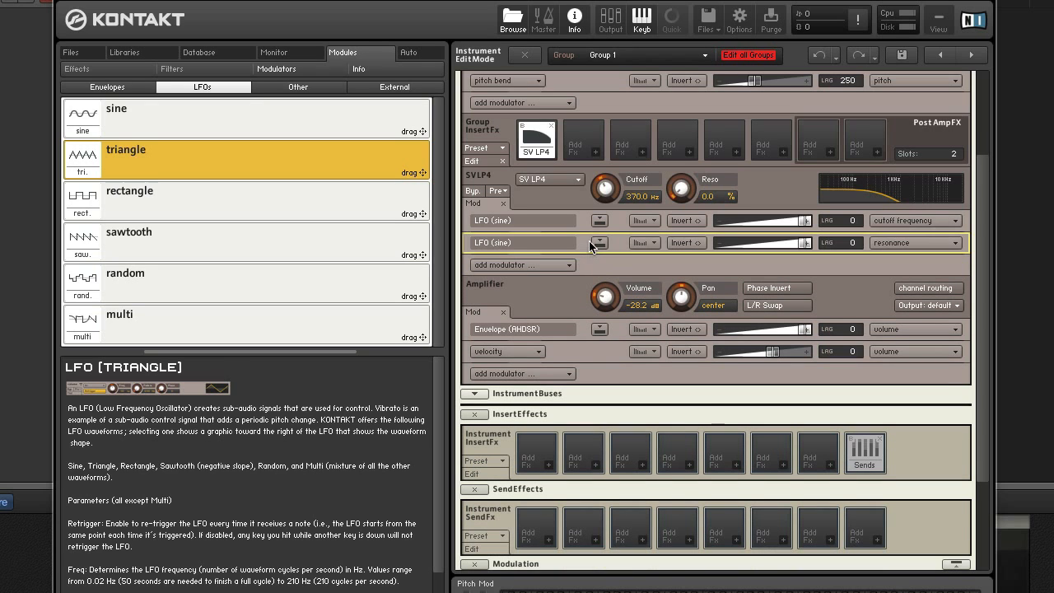
key("Delete")
left_click(583, 220)
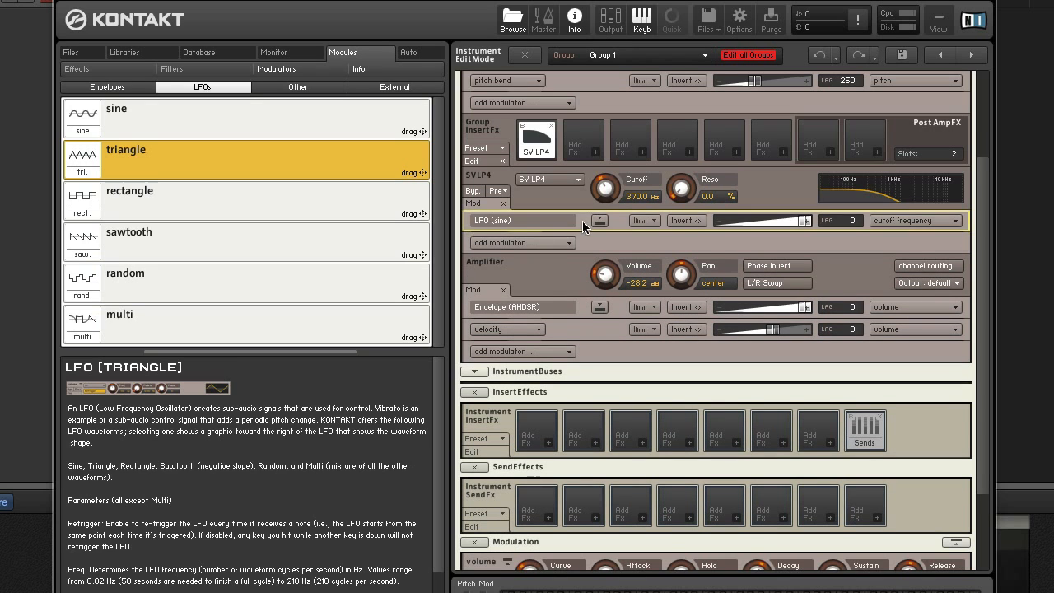
key("Delete")
Follow the amplifier's AHDSR envelope assignment to its controls in the Modulation section and back.
scroll(583, 221, "down", 1)
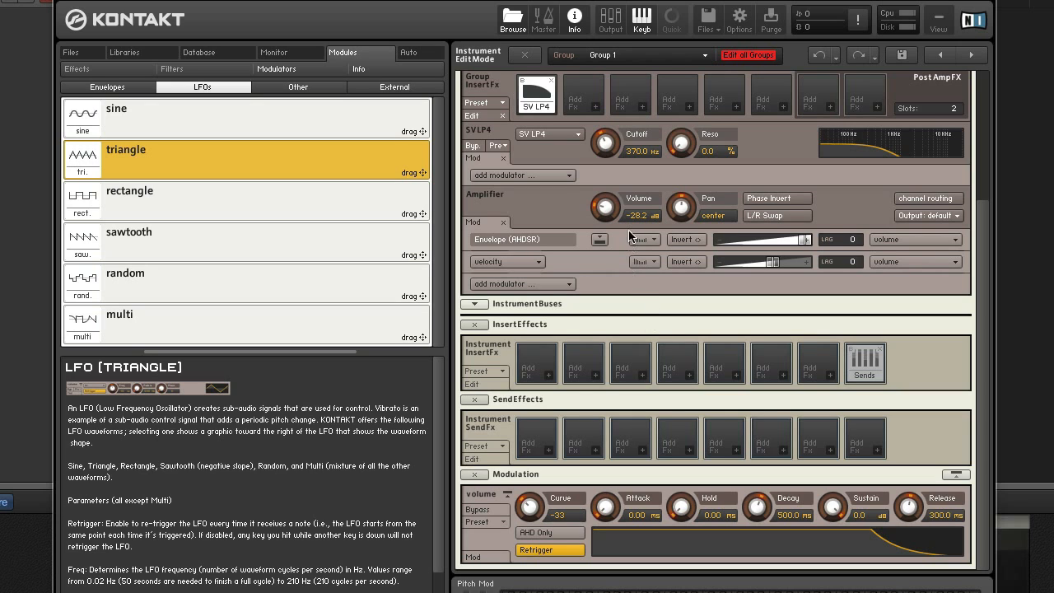
scroll(574, 327, "up", 5)
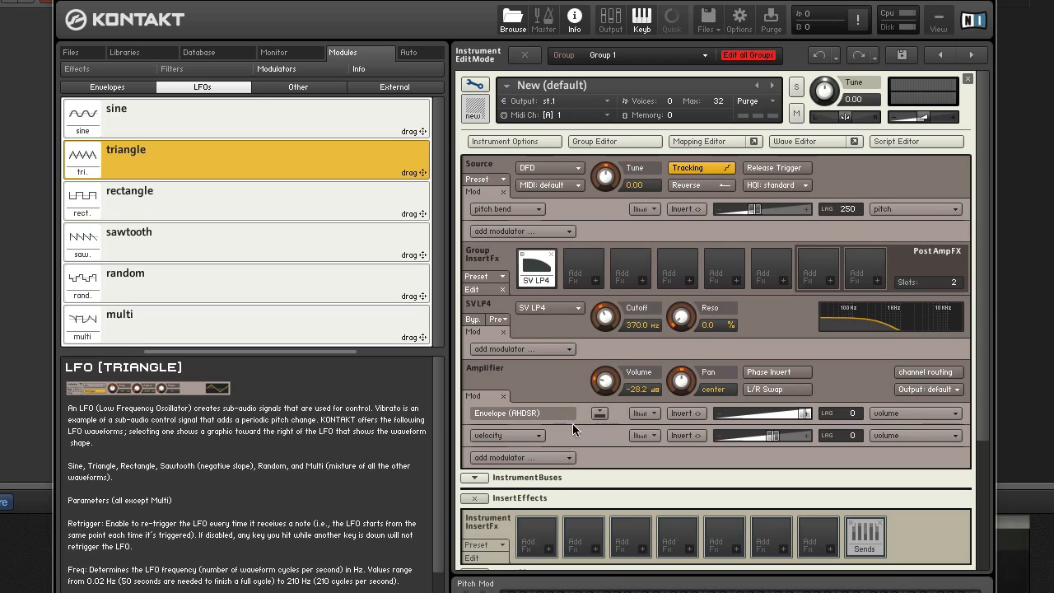
left_click(611, 415)
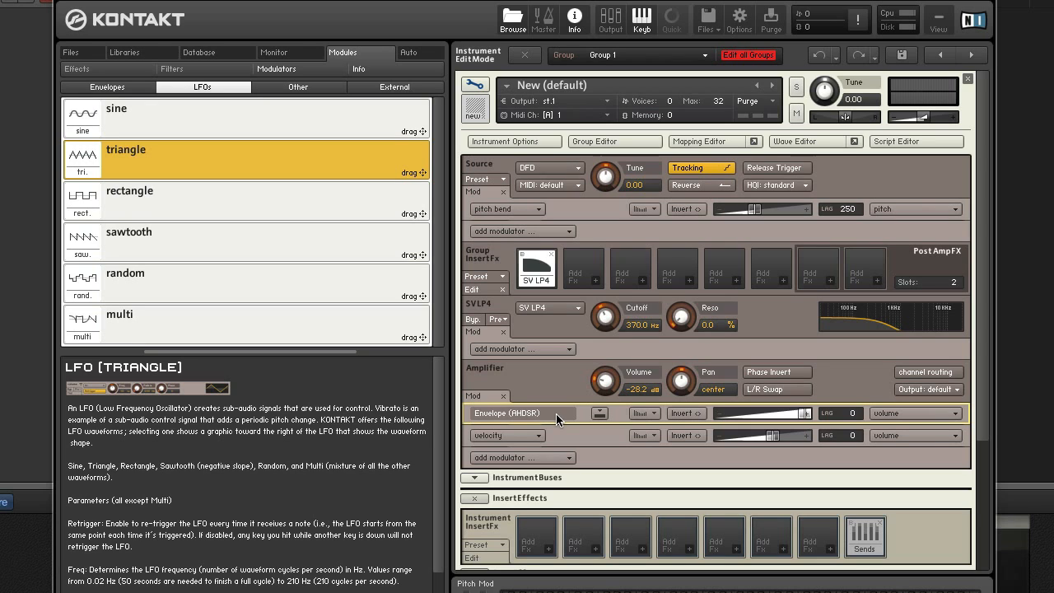
left_click(602, 414)
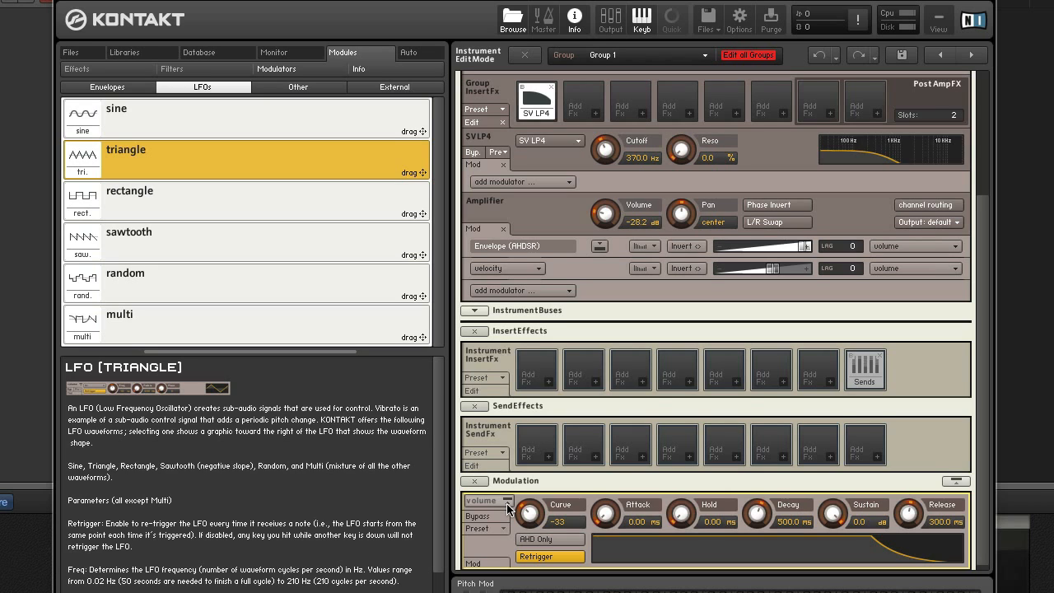
left_click(506, 503)
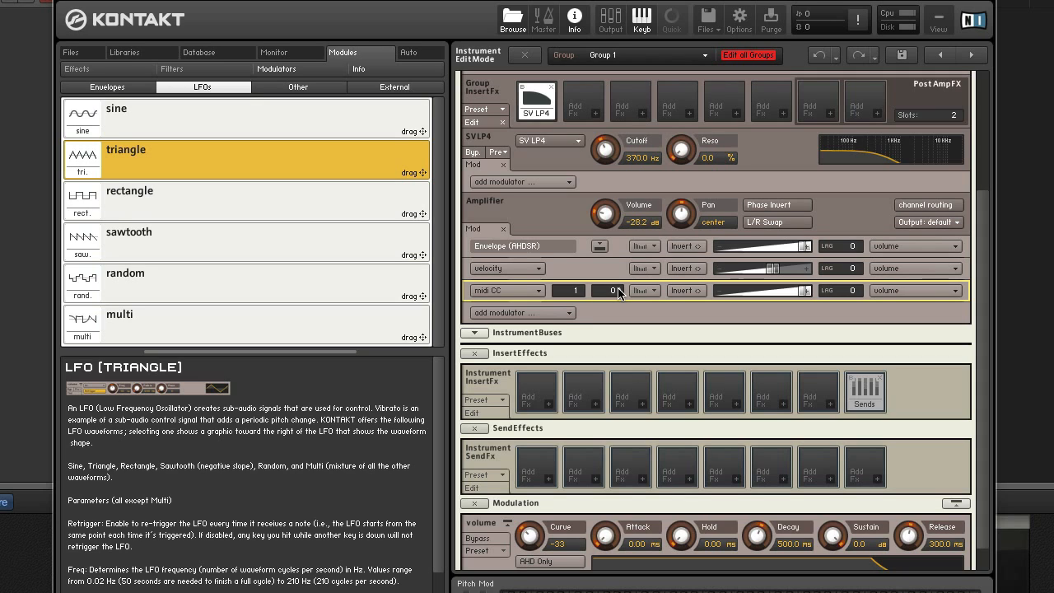
Activate a table-mode shaper on the amplifier's MIDI CC volume modulator and draw a freehand response shape in it.
left_click(648, 292)
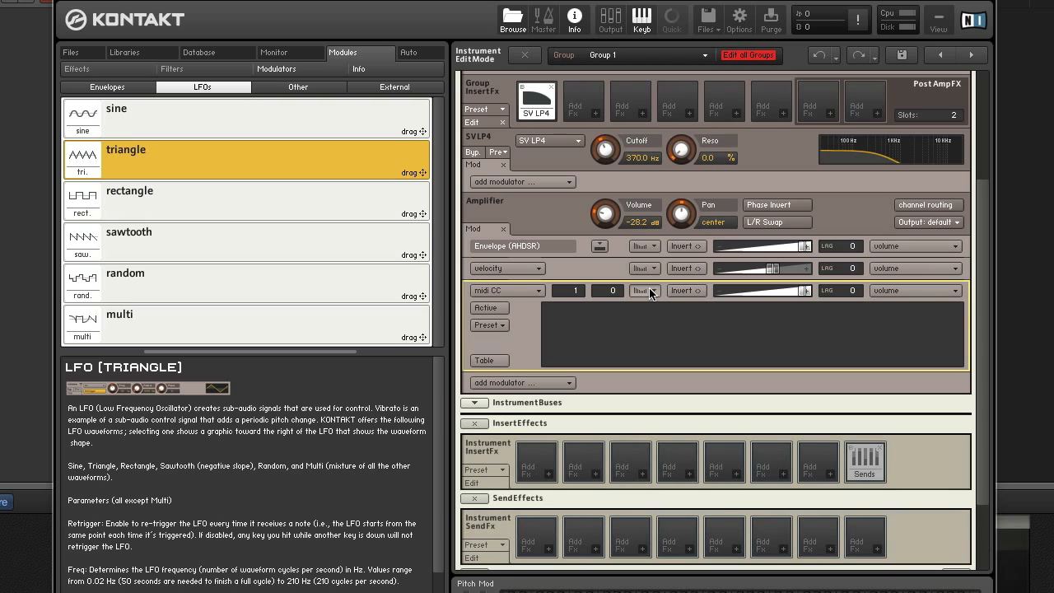
left_click(490, 360)
left_click(487, 308)
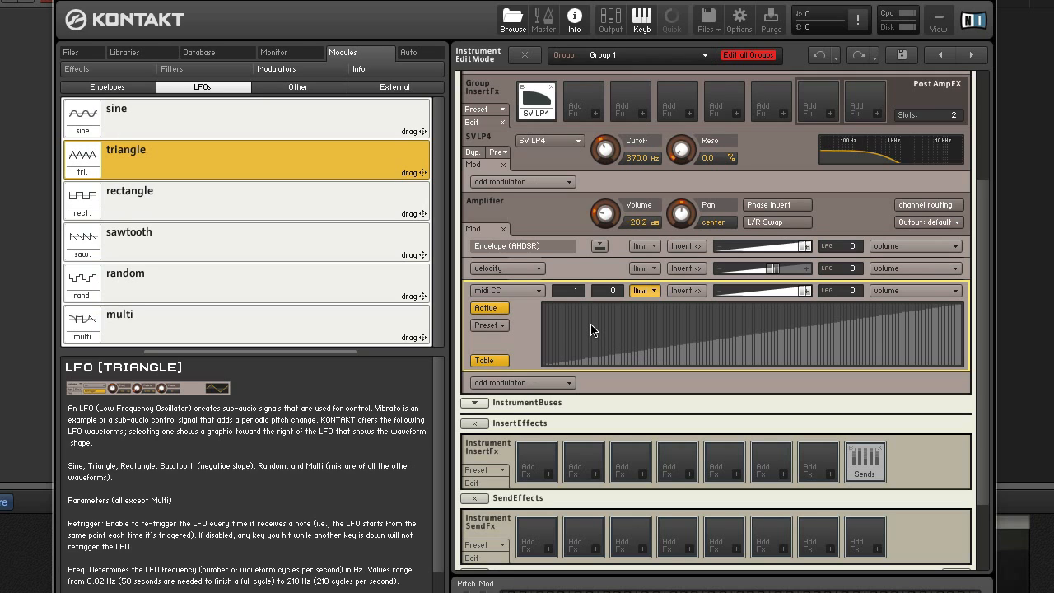
mouse_move(591, 330)
left_mouse_down()
mouse_move(646, 325)
mouse_move(652, 351)
mouse_move(651, 311)
mouse_move(650, 346)
mouse_move(693, 321)
mouse_move(856, 338)
left_mouse_up()
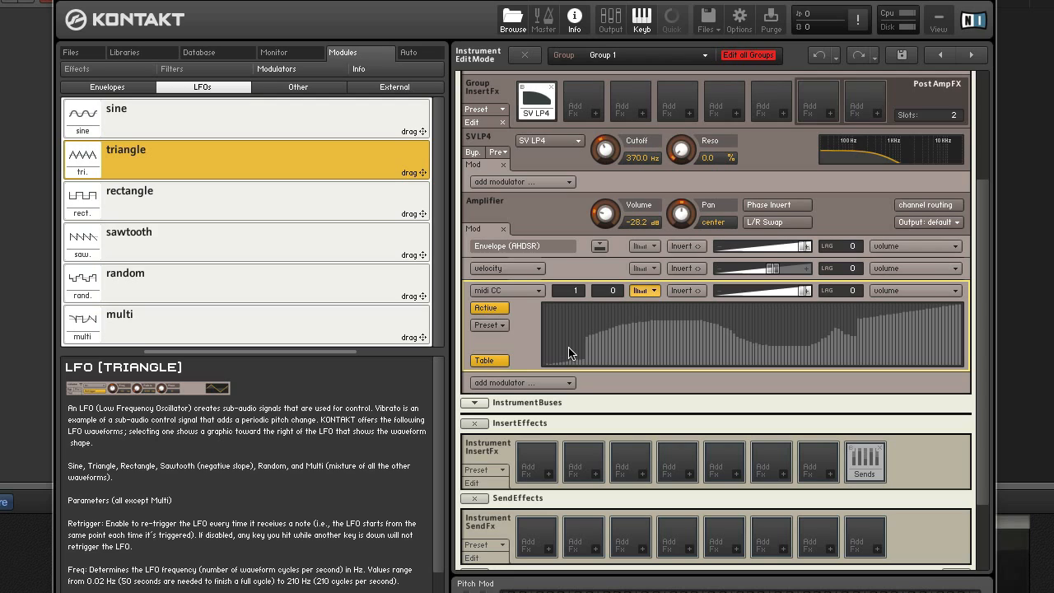
left_click_drag(570, 350, 767, 309)
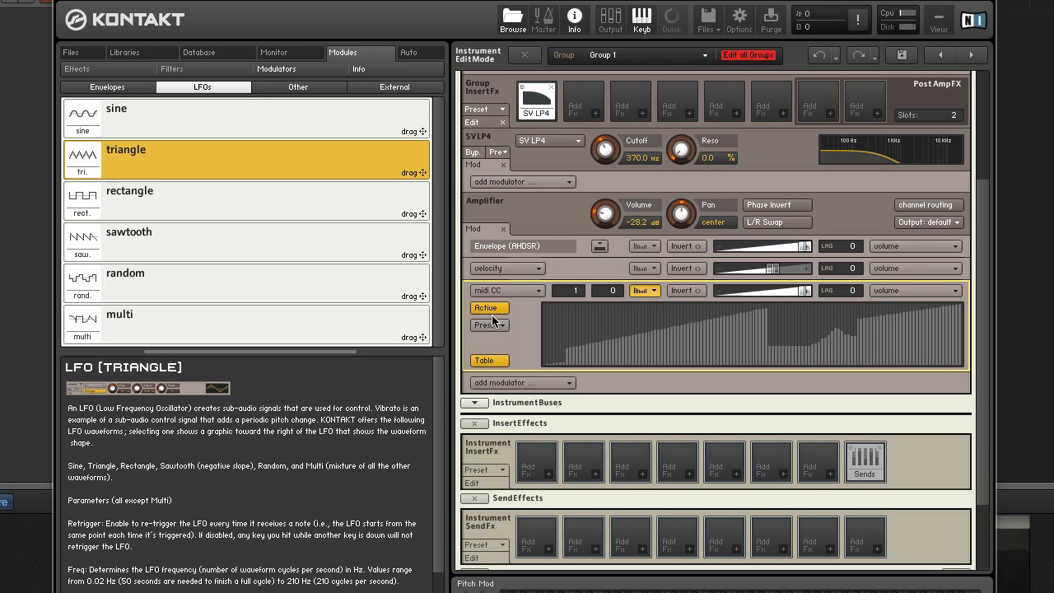
key("super+s")
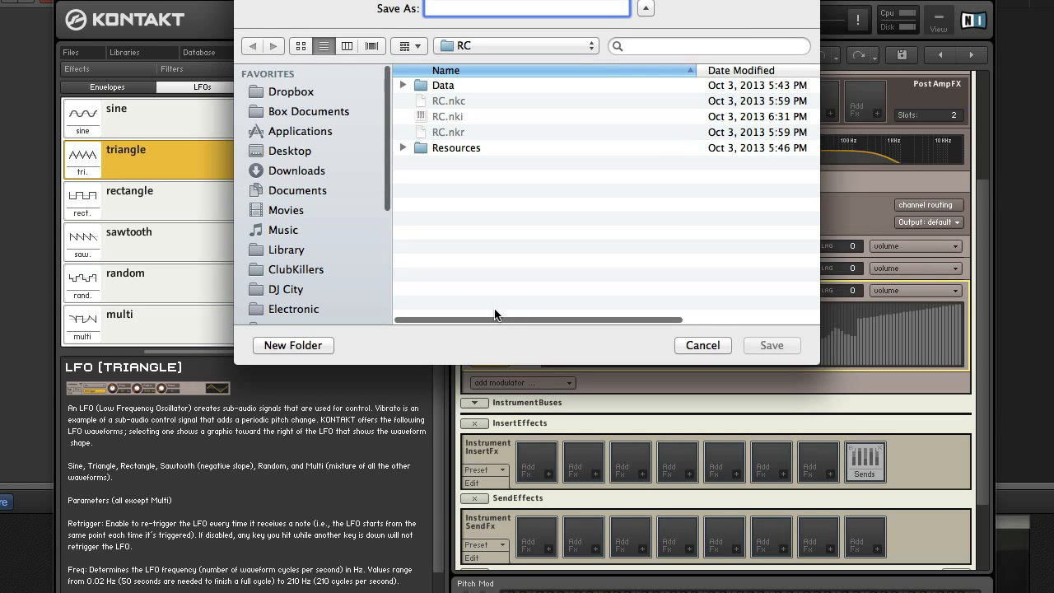
left_click_drag(551, 0, 528, 170)
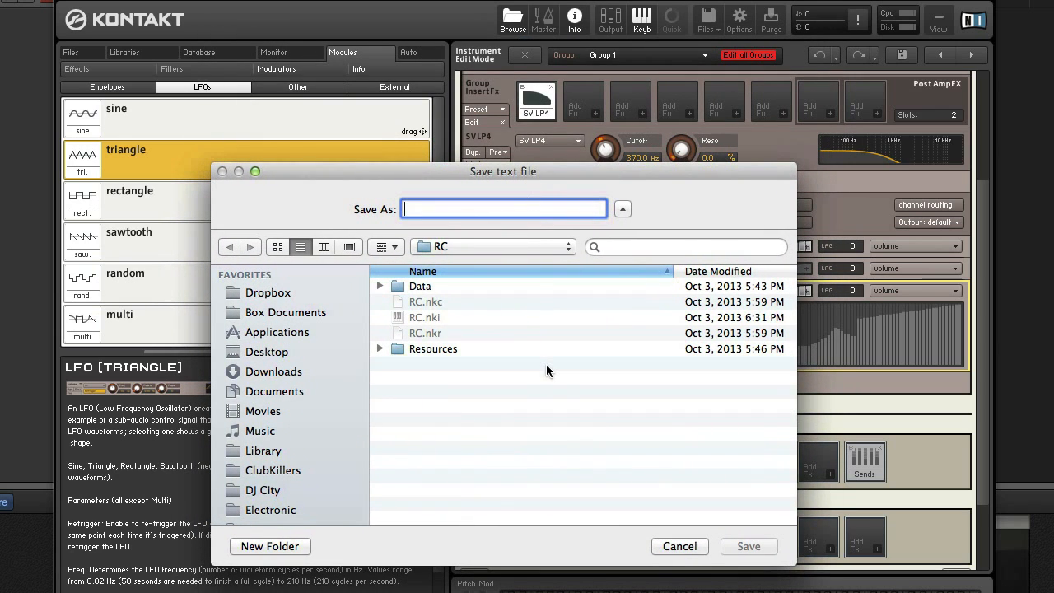
left_click(676, 546)
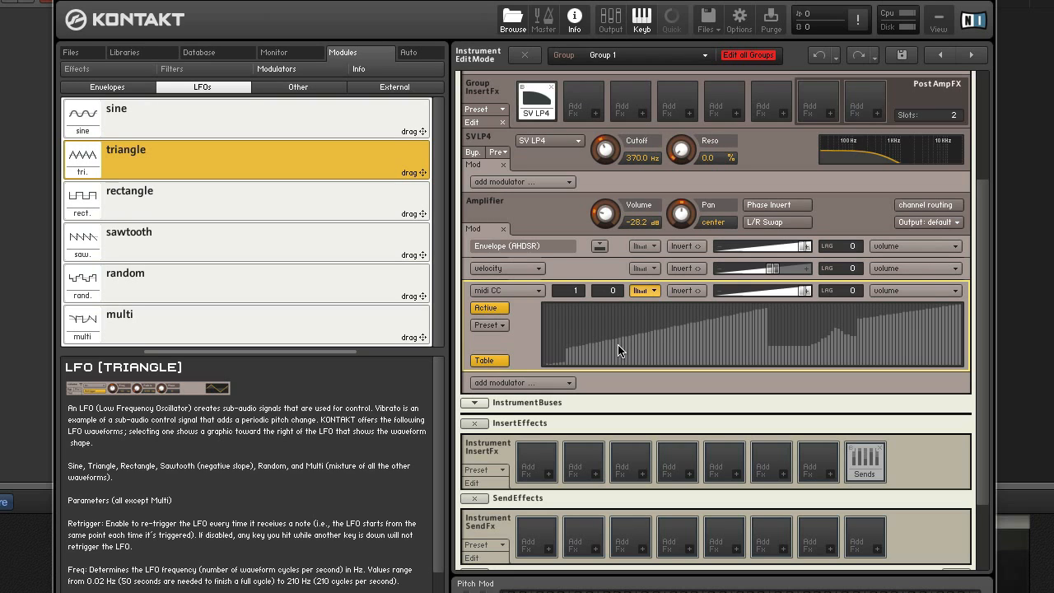
left_click(502, 307, "alt")
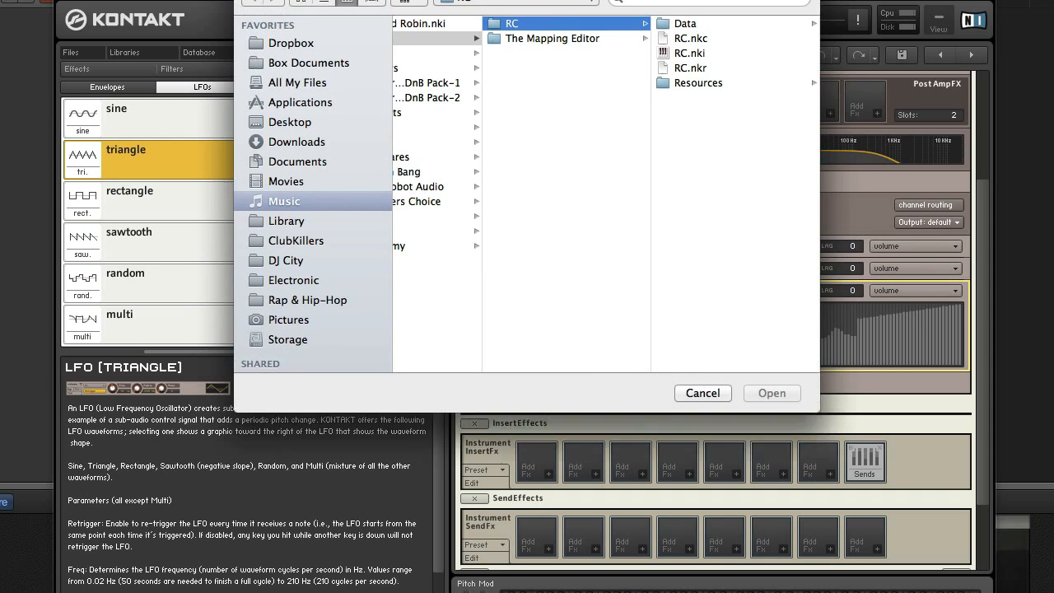
left_click_drag(581, 0, 594, 173)
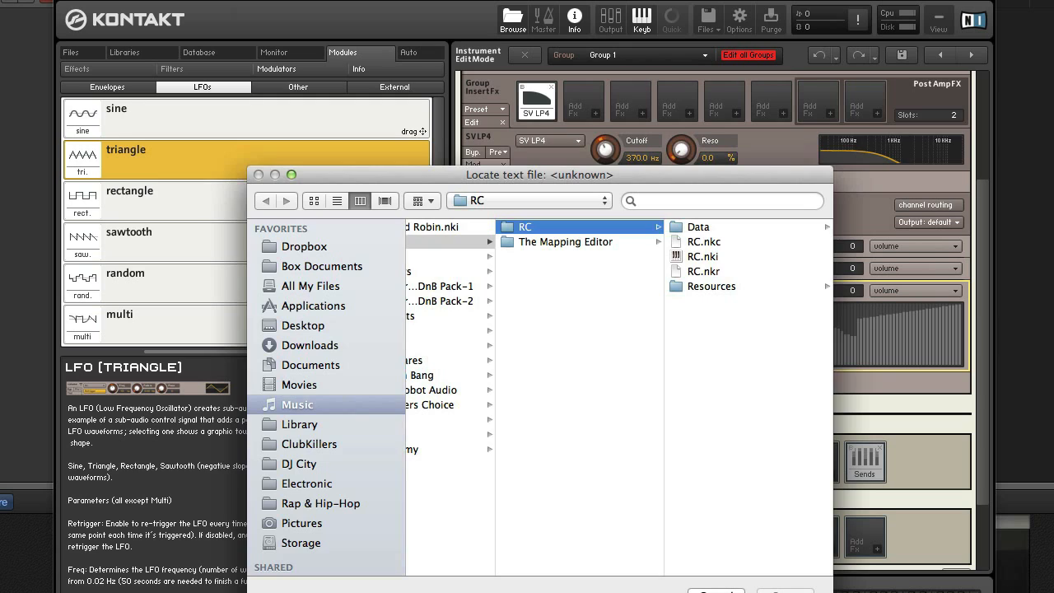
left_click(716, 591)
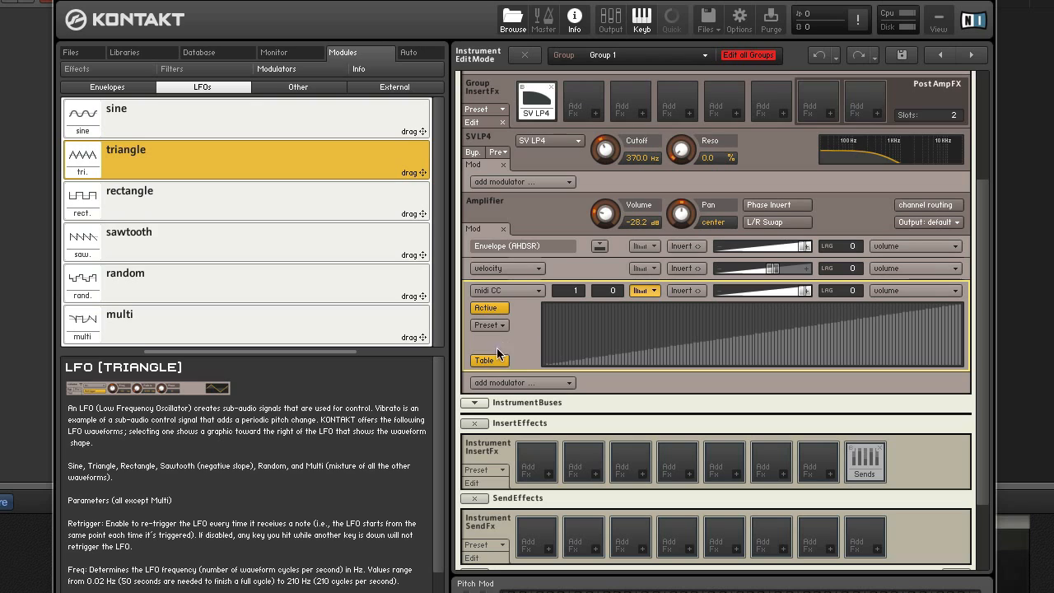
Switch the MIDI CC shaper to curve mode, raise its start point, bend the curve and add three breakpoints.
left_click(493, 360)
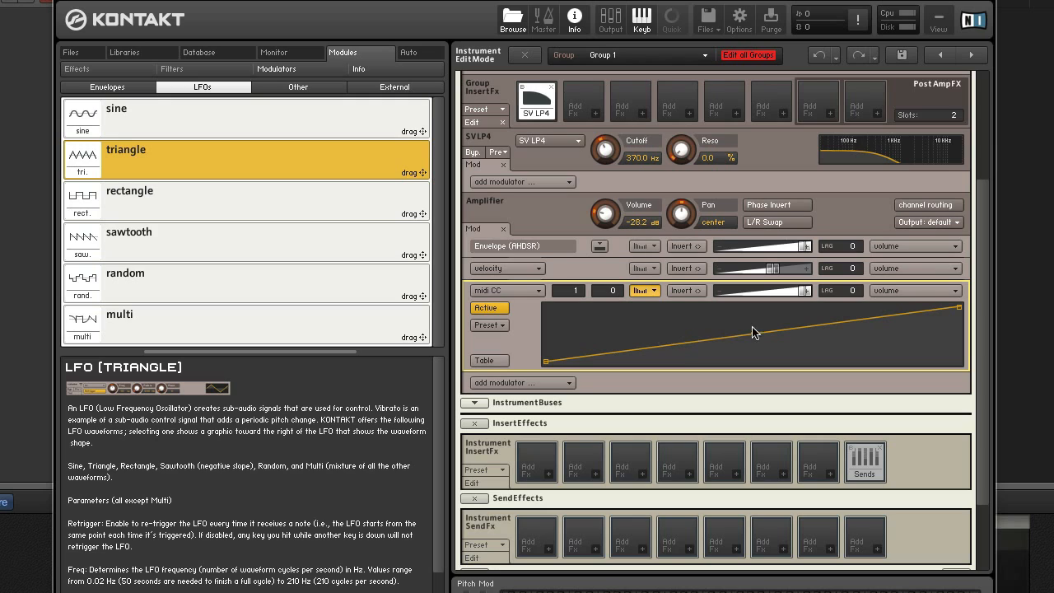
left_click_drag(546, 360, 708, 356)
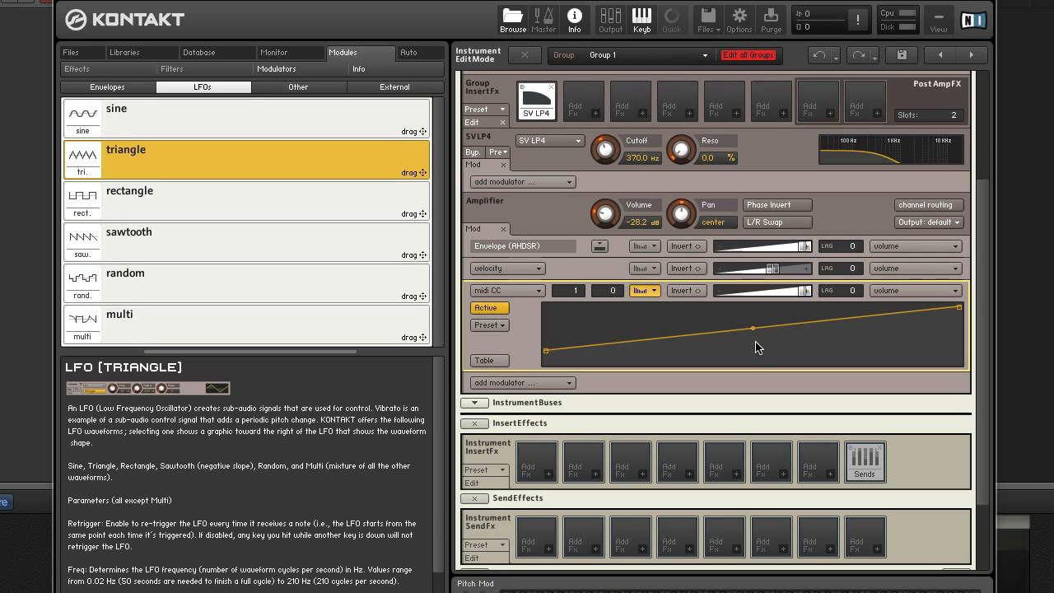
left_click_drag(754, 330, 691, 362)
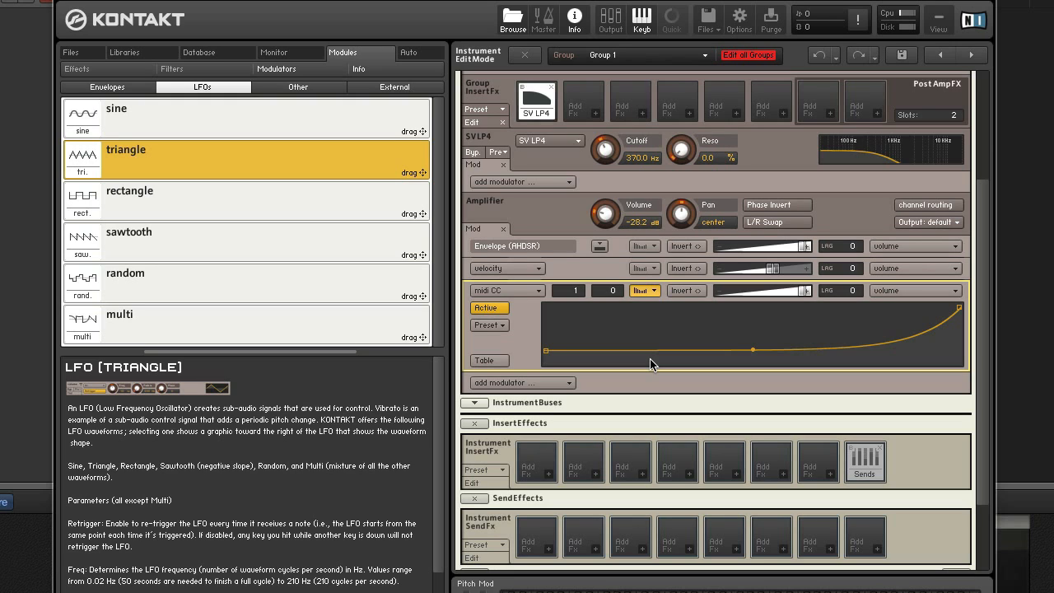
left_click(641, 335)
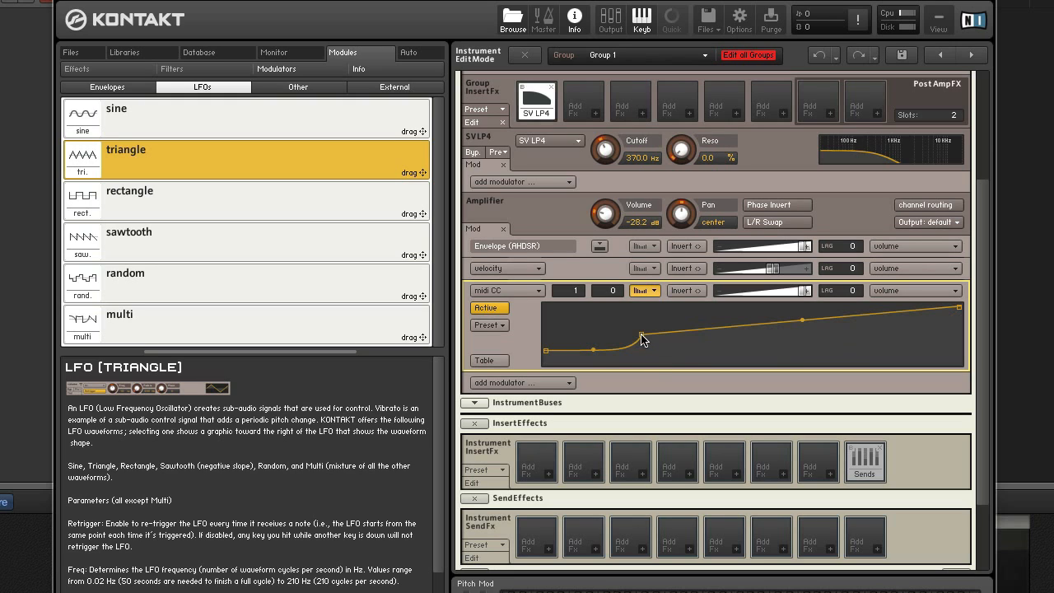
left_click(709, 322)
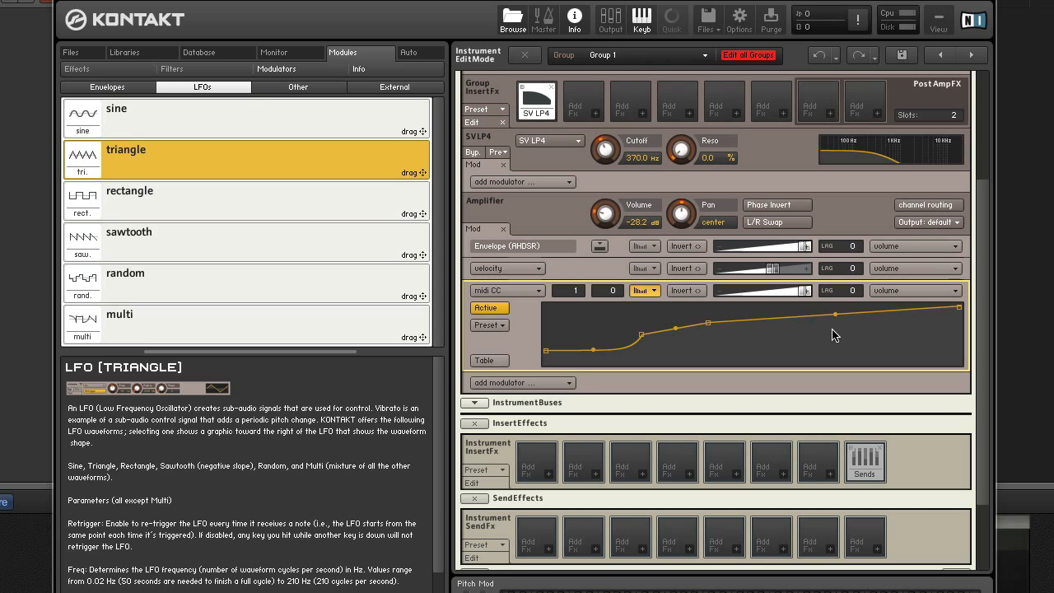
left_click(832, 330)
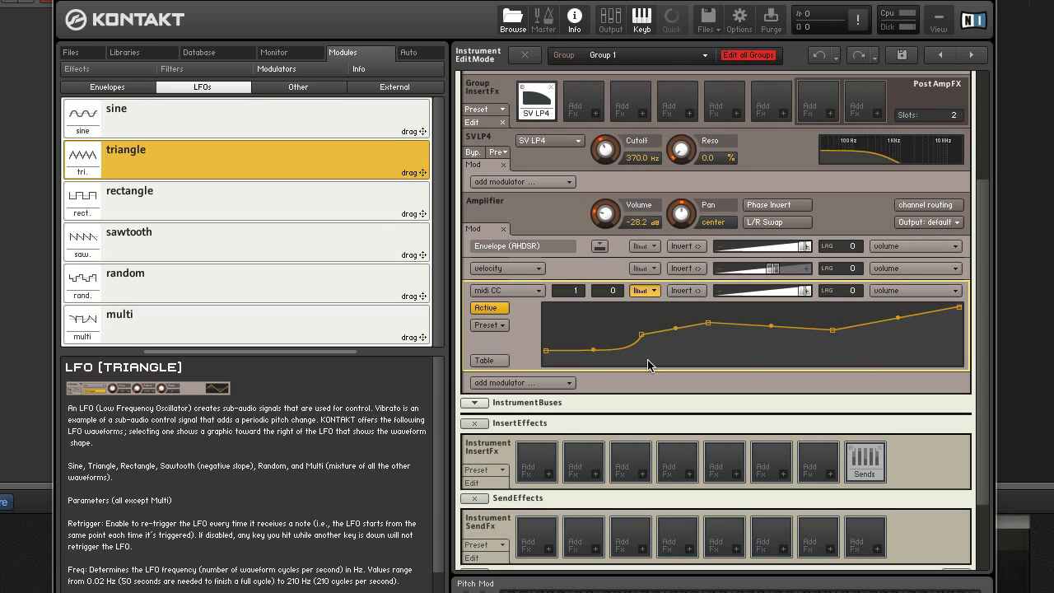
Try the Random and Down - Up factory presets on the amplifier's MIDI CC modulator shaper.
left_click(503, 326)
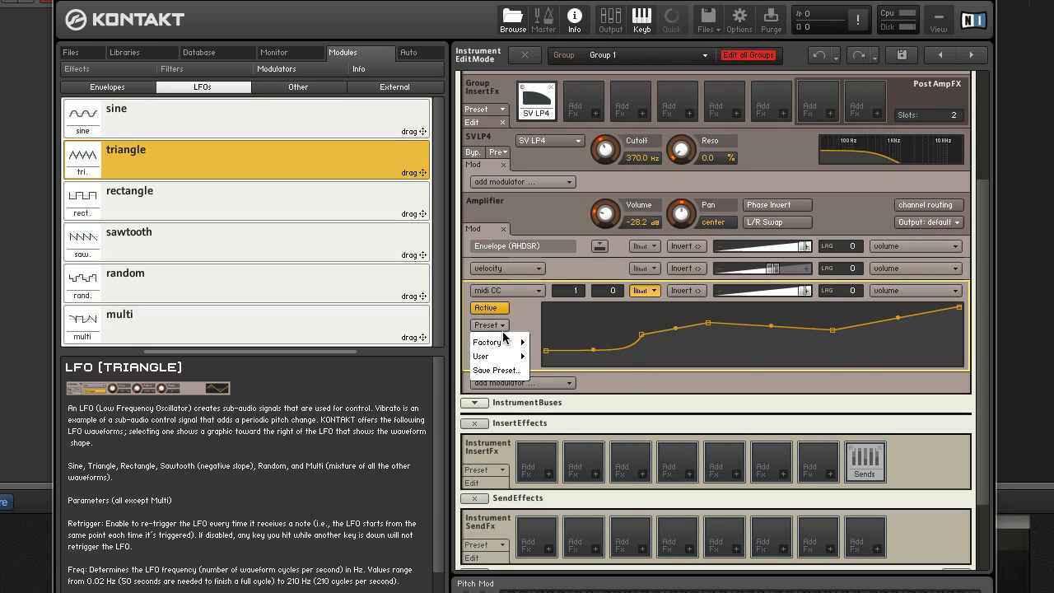
mouse_move(505, 343)
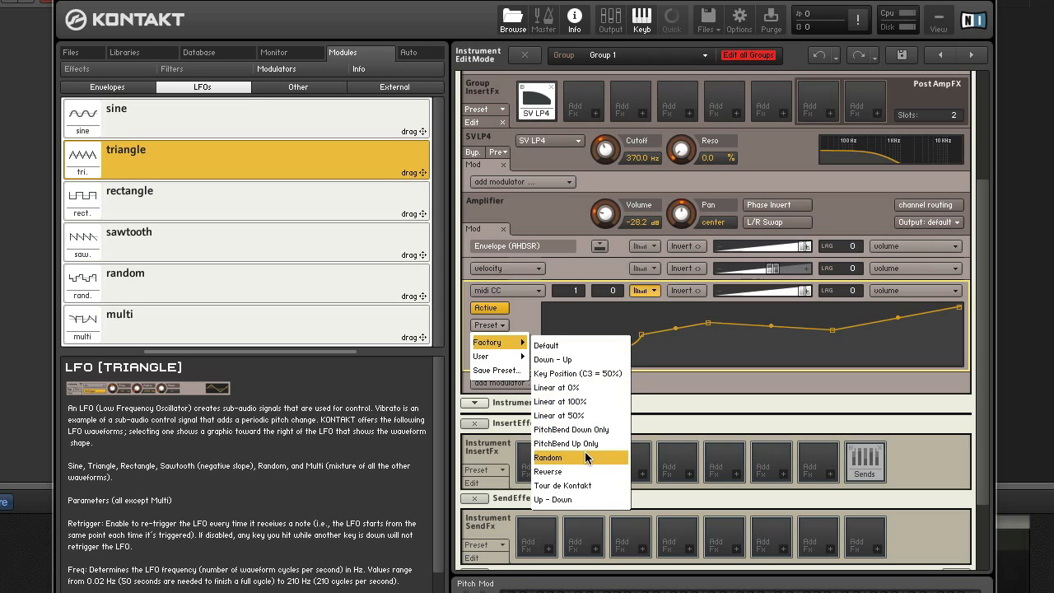
left_click(548, 458)
left_click(504, 325)
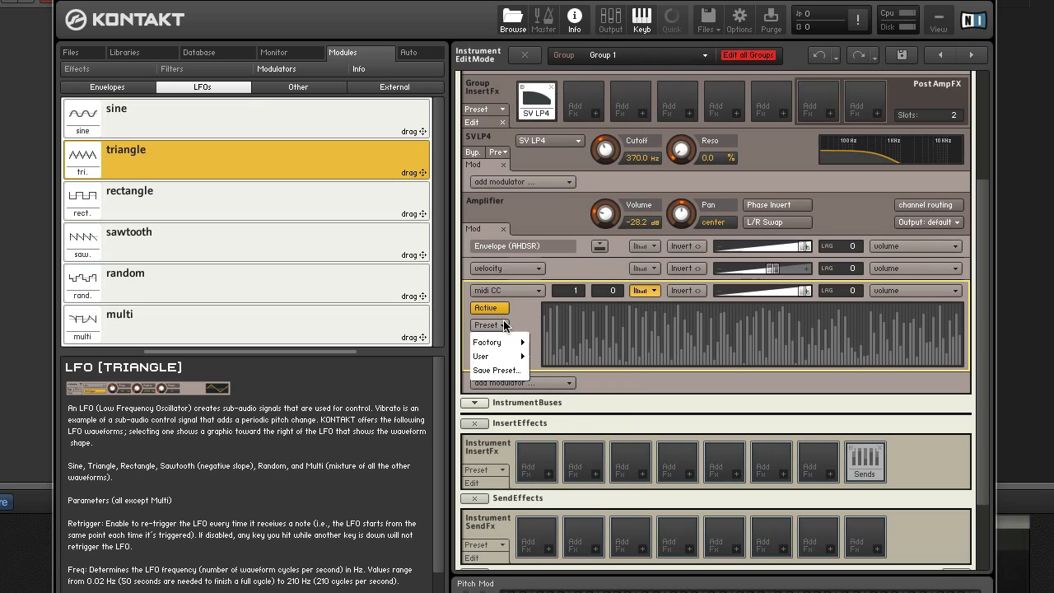
mouse_move(510, 344)
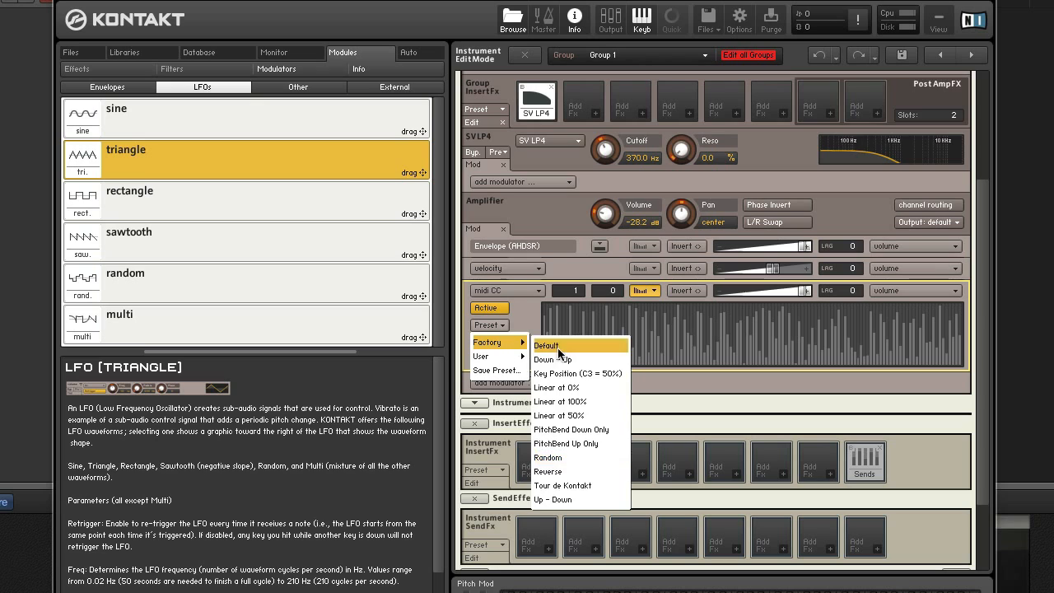
left_click(568, 360)
Load the Linear at 0% factory preset into the MIDI CC shaper and collapse the shaper display.
left_click(501, 325)
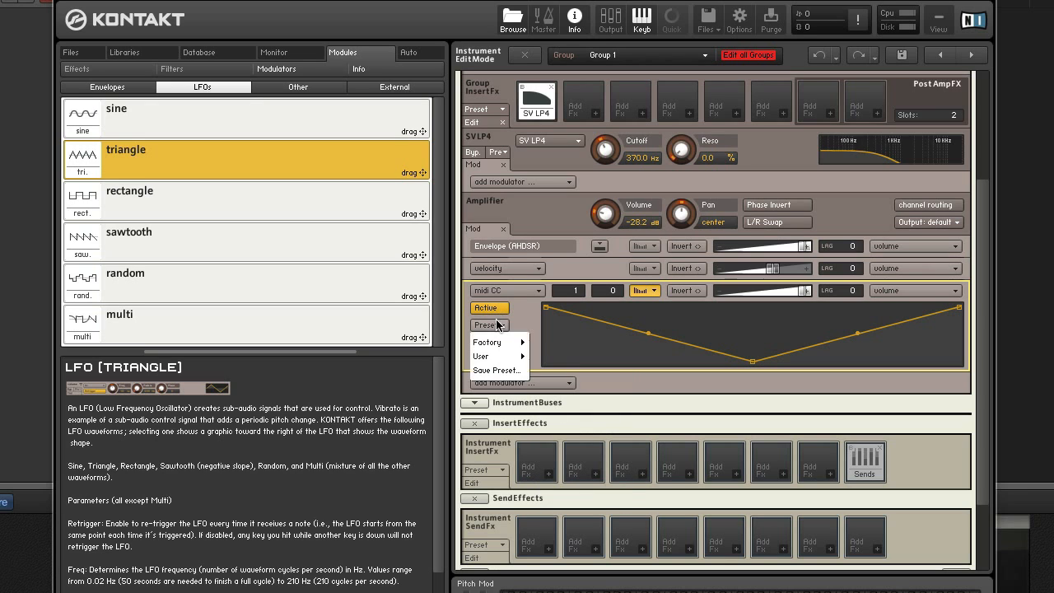
mouse_move(511, 344)
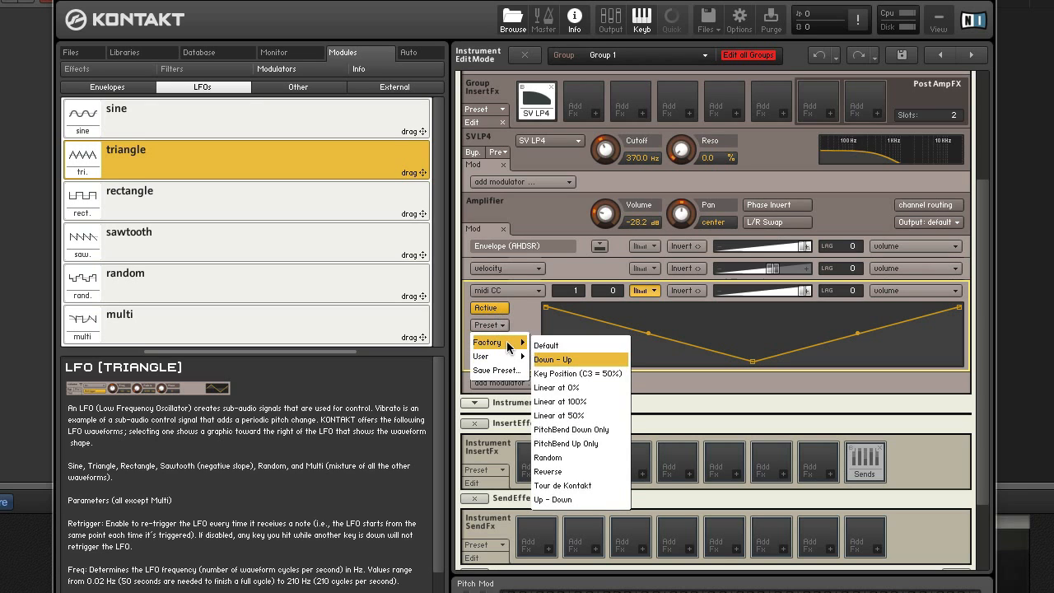
left_click(578, 385)
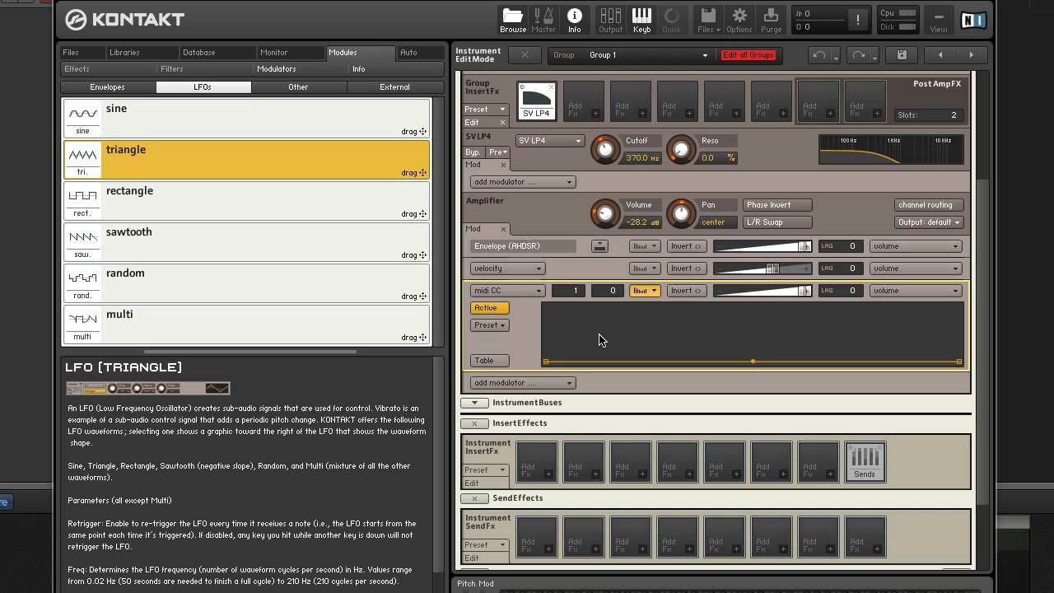
left_click(650, 291)
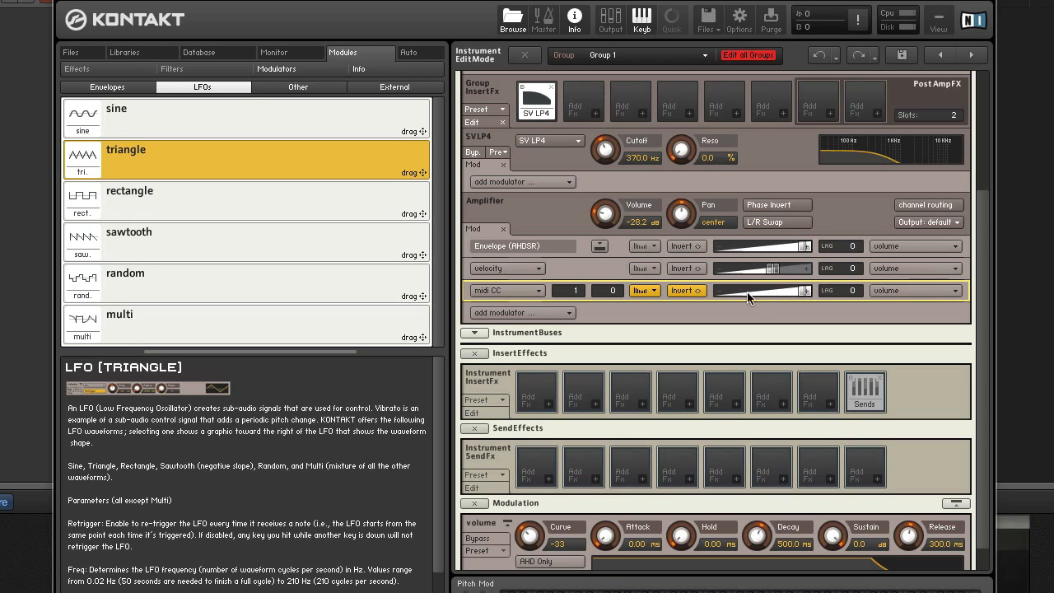
Lower the MIDI CC modulator's intensity to about halfway, restore it to full, and change its target from volume to pan.
left_click_drag(805, 291, 773, 294)
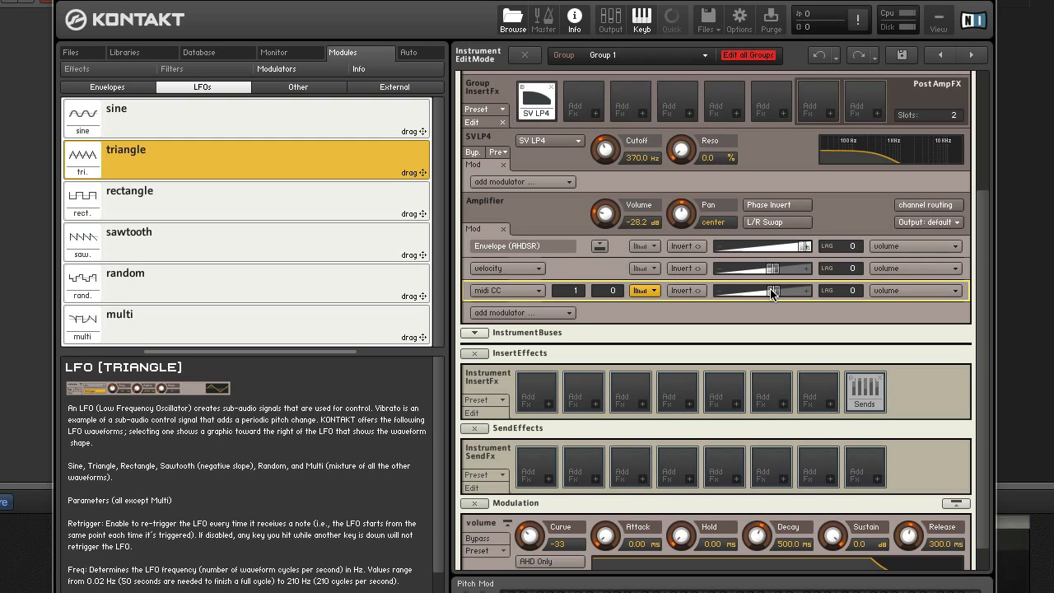
left_click_drag(772, 292, 854, 298)
left_click(918, 290)
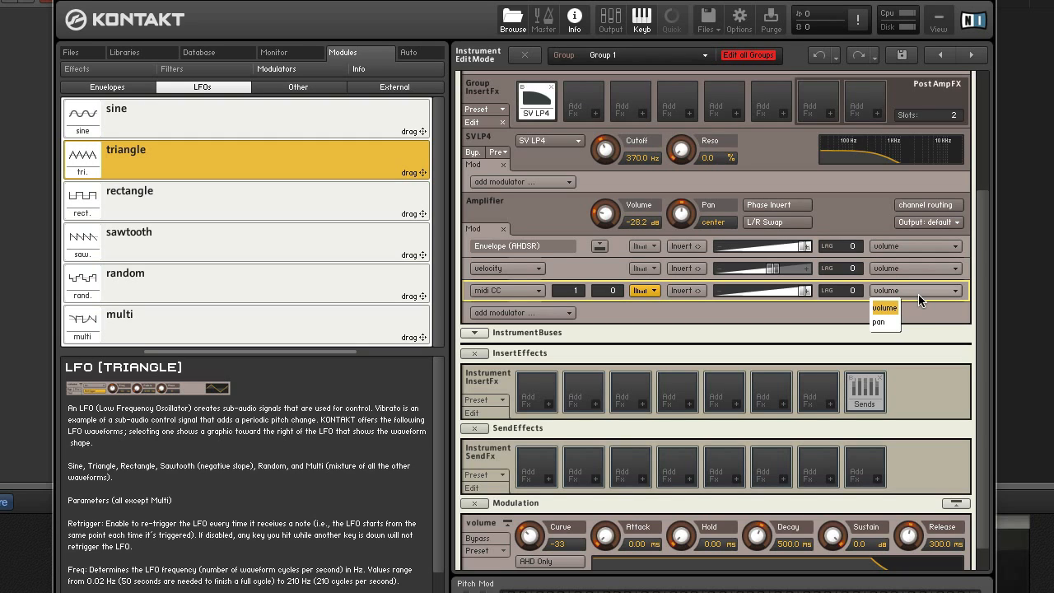
left_click(880, 322)
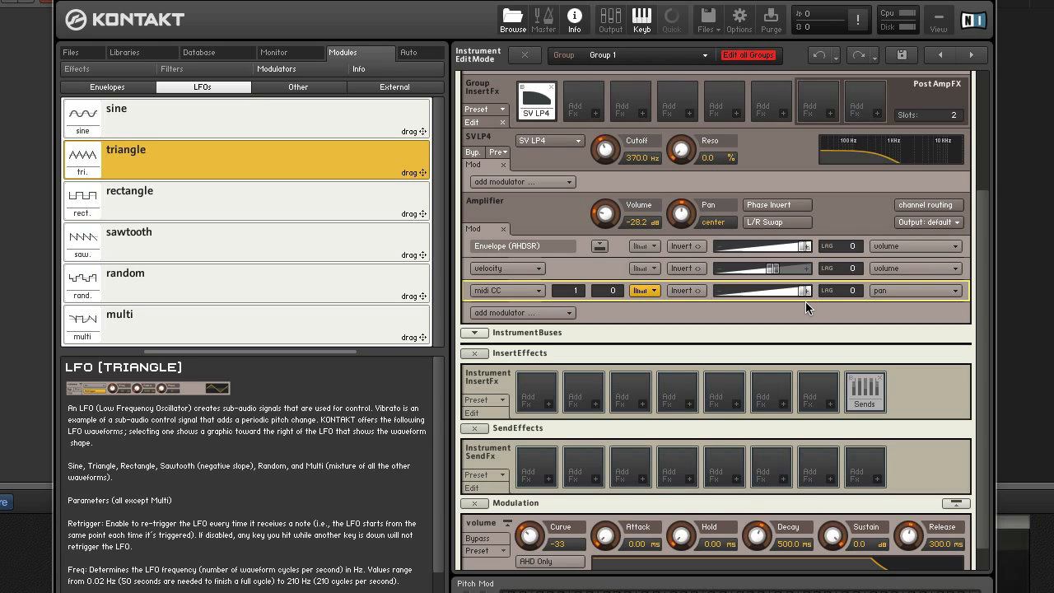
Switch the AHDSR volume envelope in the Modulation section to AHD Only mode and back to all stages.
scroll(806, 301, "down", 2)
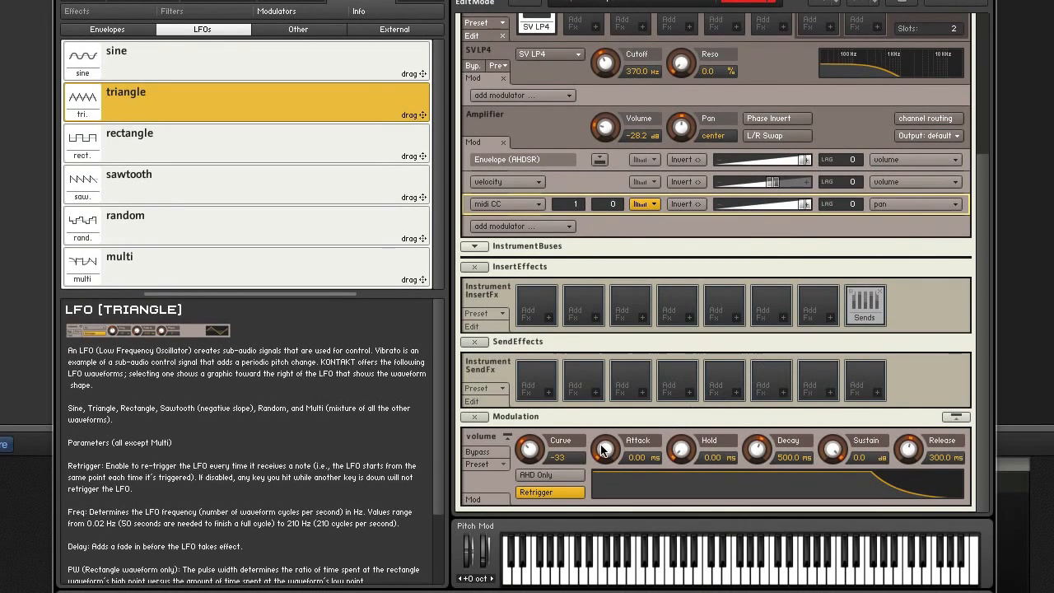
left_click(491, 482)
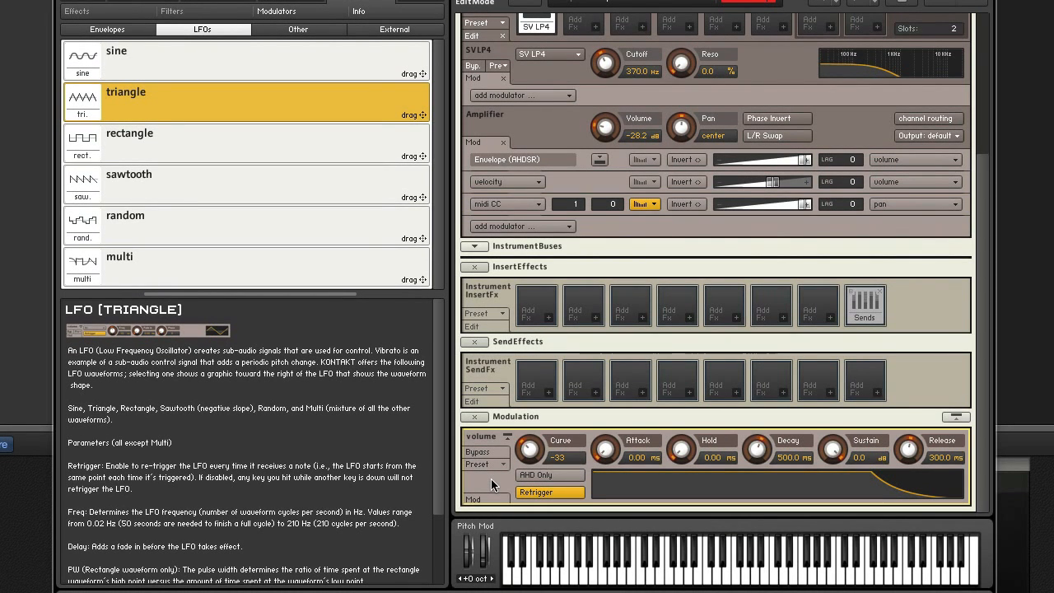
left_click(564, 477)
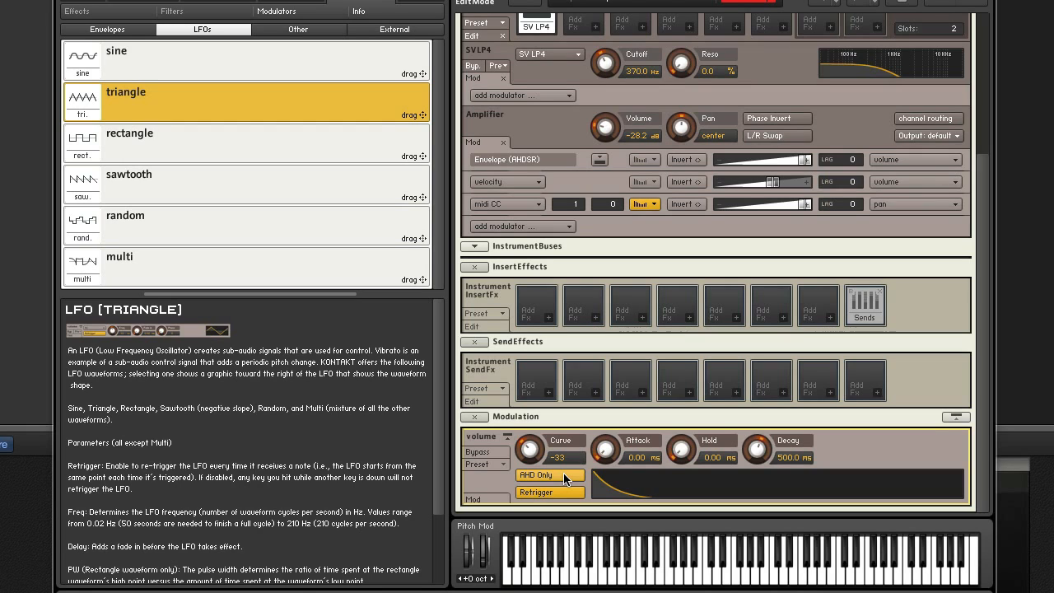
left_click(565, 477)
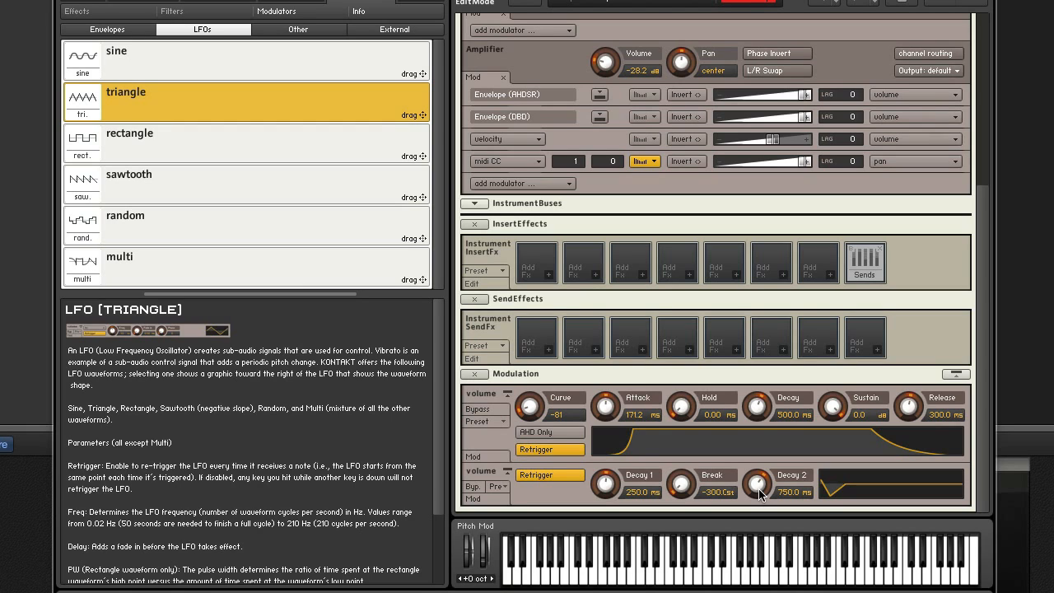
Add a flexible envelope as a modulator on the amplifier and select its module in the Modulation section.
left_click(566, 184)
mouse_move(535, 229)
left_click(573, 239)
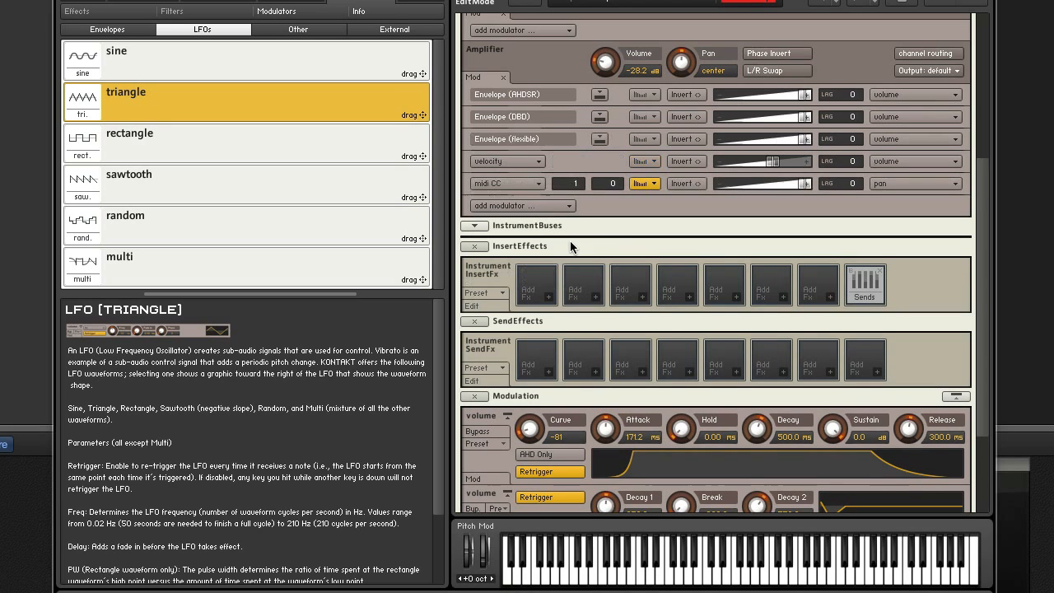
scroll(593, 387, "down", 3)
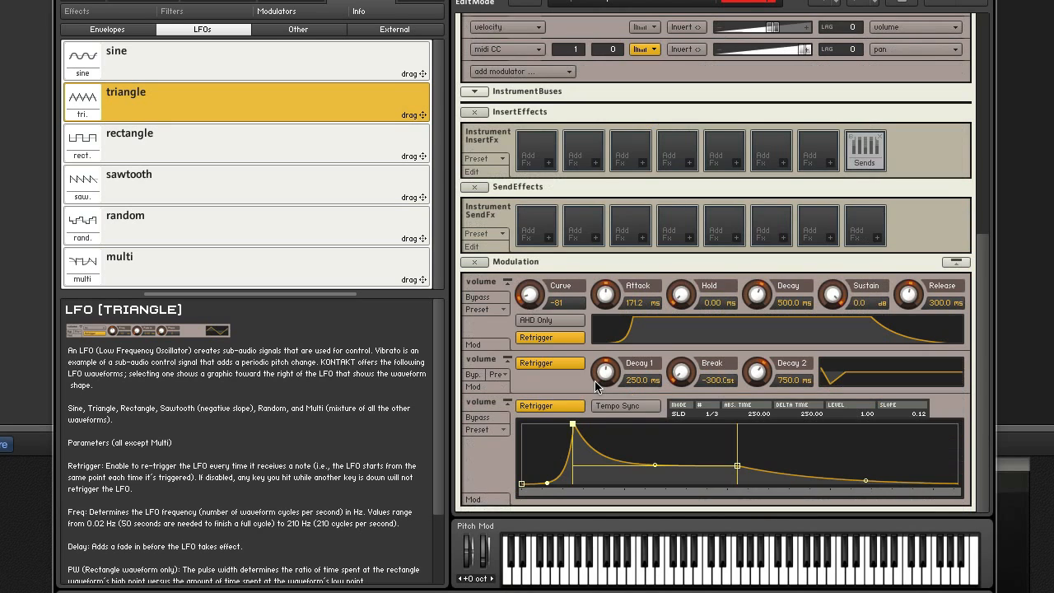
left_click(509, 449)
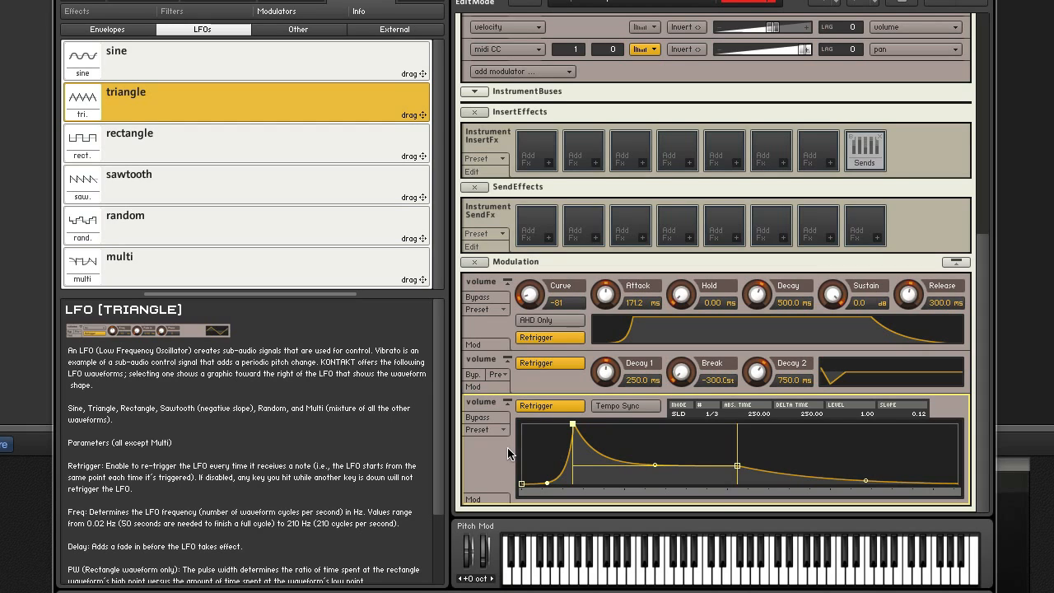
Add a breakpoint at about 1052 ms, level 0.71, before the flexible envelope's sustain point and bend its incoming segment to slope 0.99.
double_click(690, 451)
left_click_drag(689, 449, 738, 443)
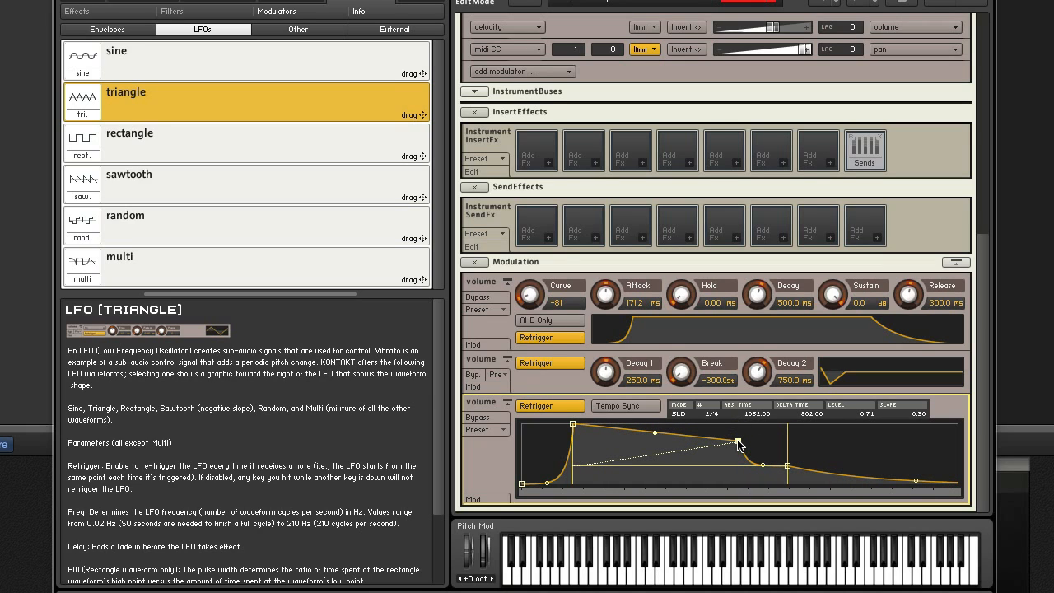
left_click_drag(656, 435, 651, 497)
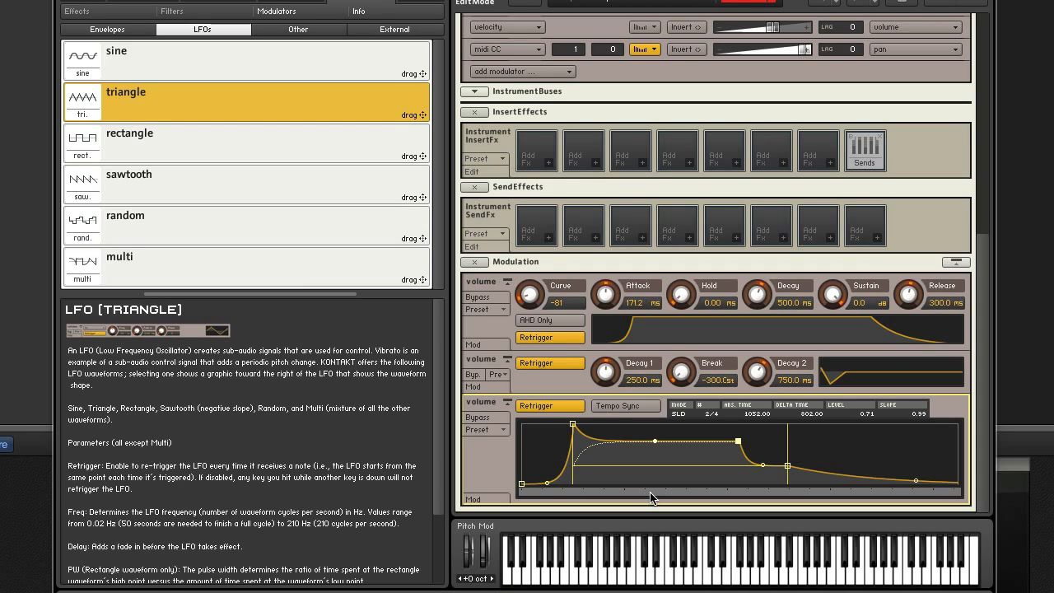
Insert and remove a trial breakpoint after the sustain point, and bend the flexible envelope's release segment upward.
left_click(847, 441)
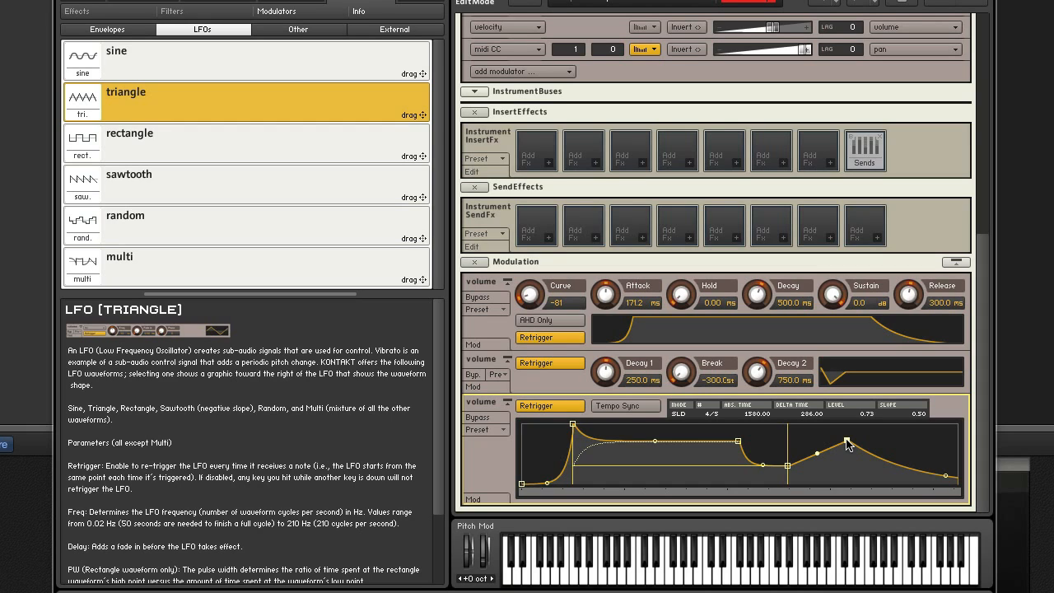
double_click(847, 442)
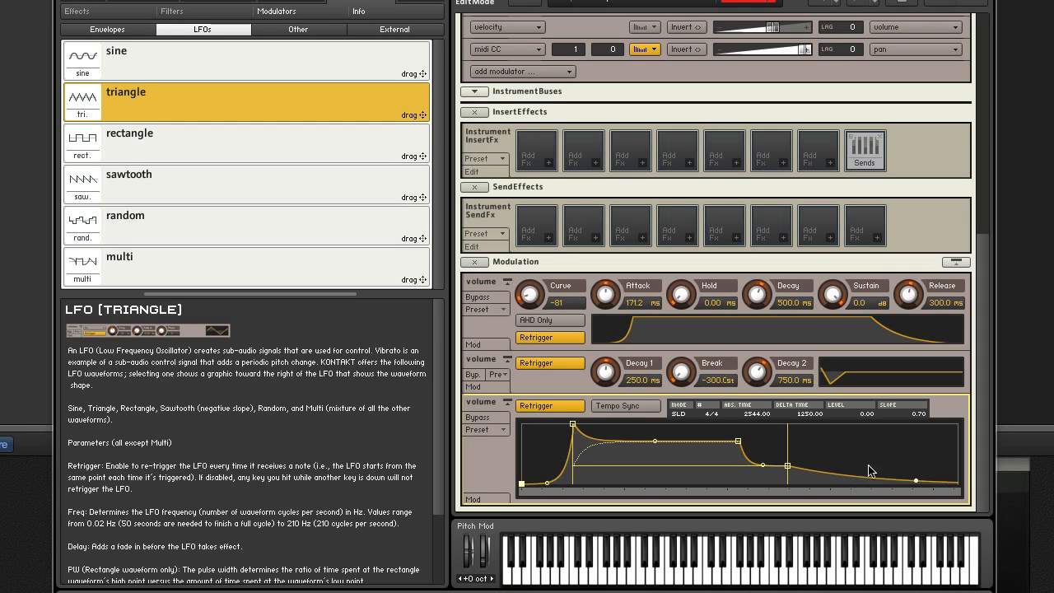
left_click_drag(917, 485, 905, 401)
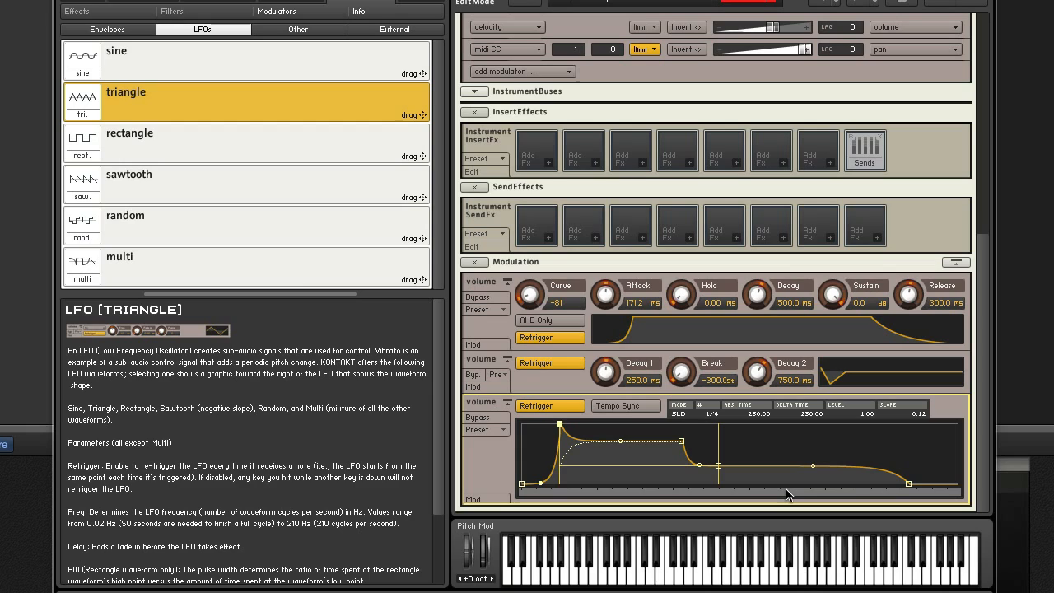
Add a breakpoint at about 2114 ms, level 0.52, in the flexible envelope's release segment.
left_click_drag(786, 492, 643, 490)
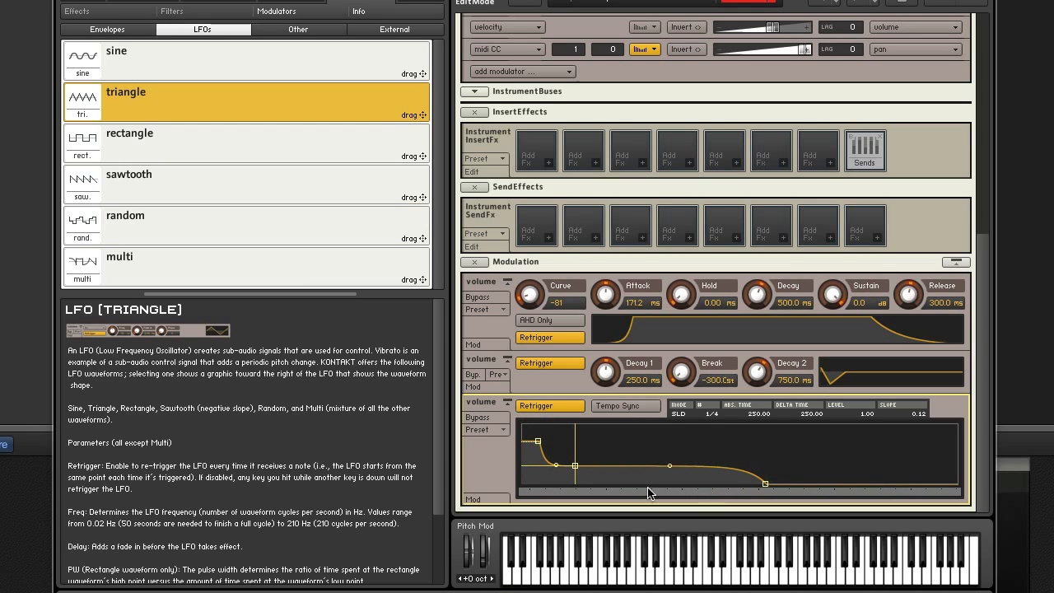
scroll(699, 498, "up", 2)
left_click(700, 495)
scroll(702, 467, "down", 2)
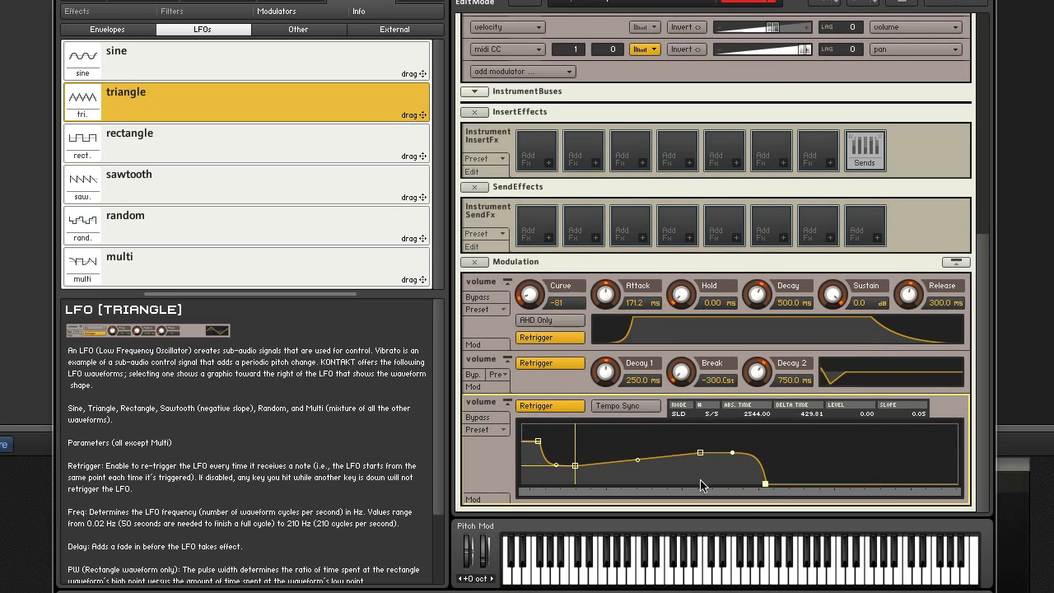
left_click_drag(695, 493, 766, 507)
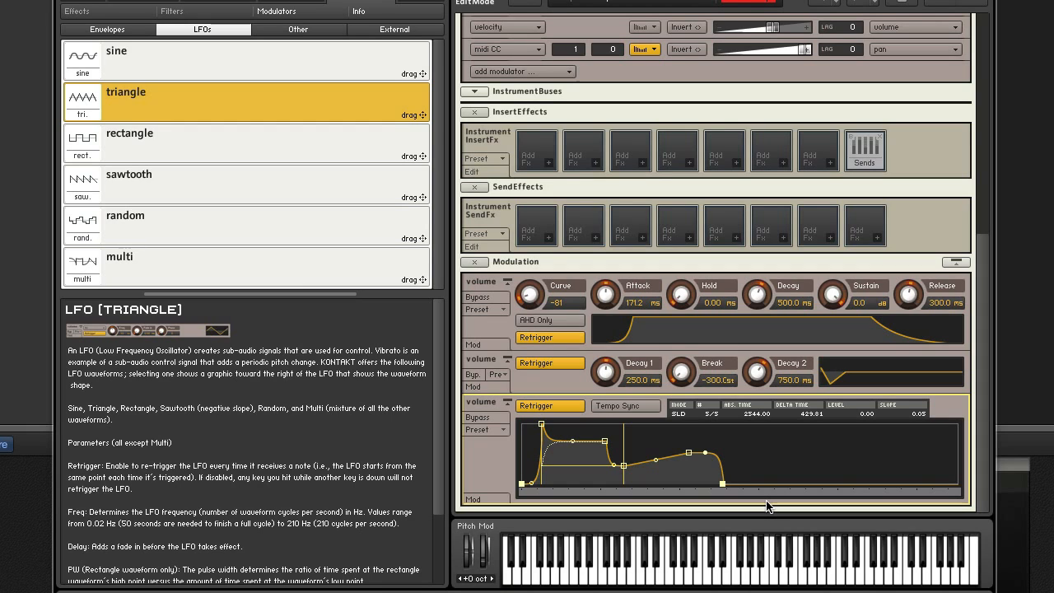
Select the new release breakpoint and toggle the flexible envelope's SLD edit mode off and back on.
left_click(689, 453)
left_click(687, 416)
left_click(687, 416)
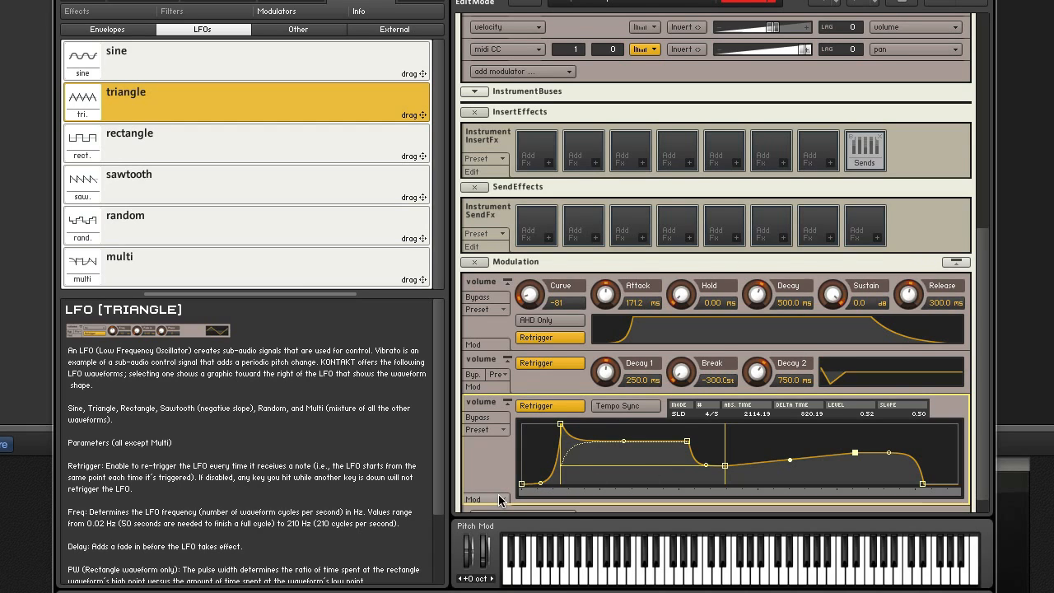
Add a constant modulator targeting level 2 to the flexible envelope and enable the envelope's Tempo Sync.
scroll(499, 499, "down", 1)
left_click(547, 497)
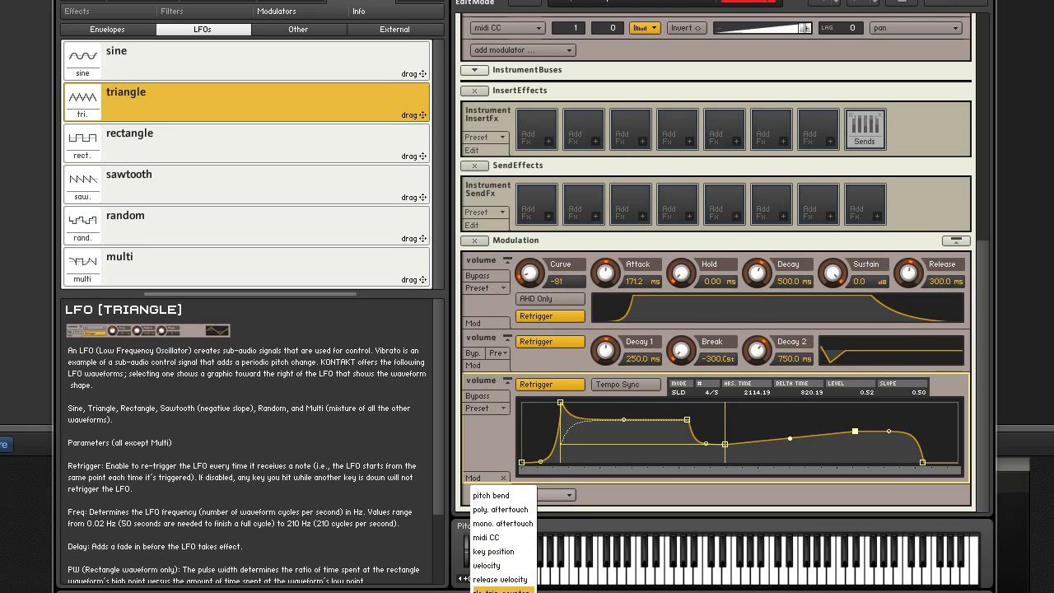
left_click(502, 588)
scroll(658, 495, "down", 1)
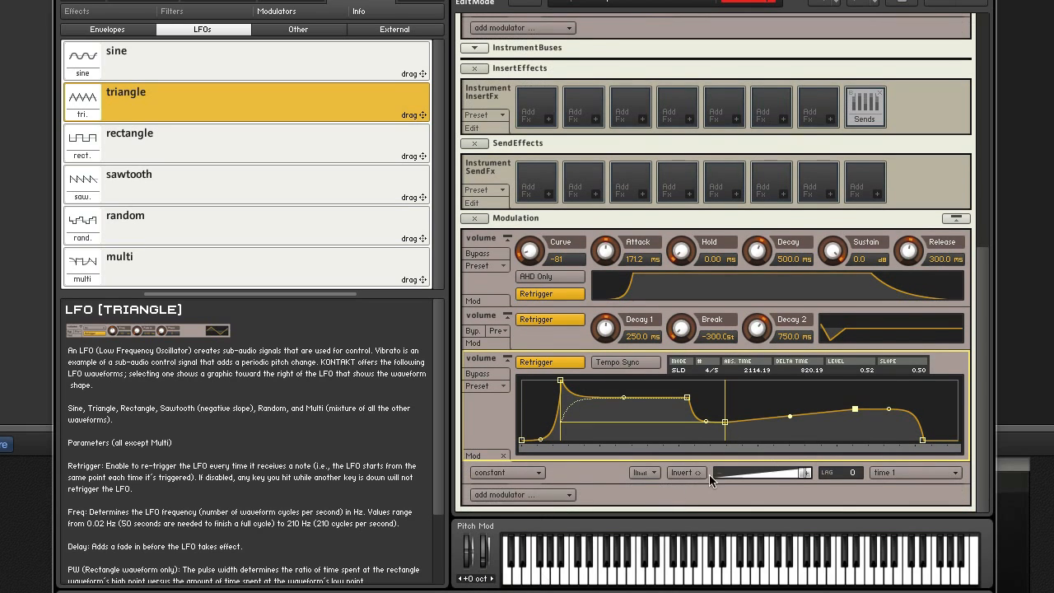
left_click(909, 474)
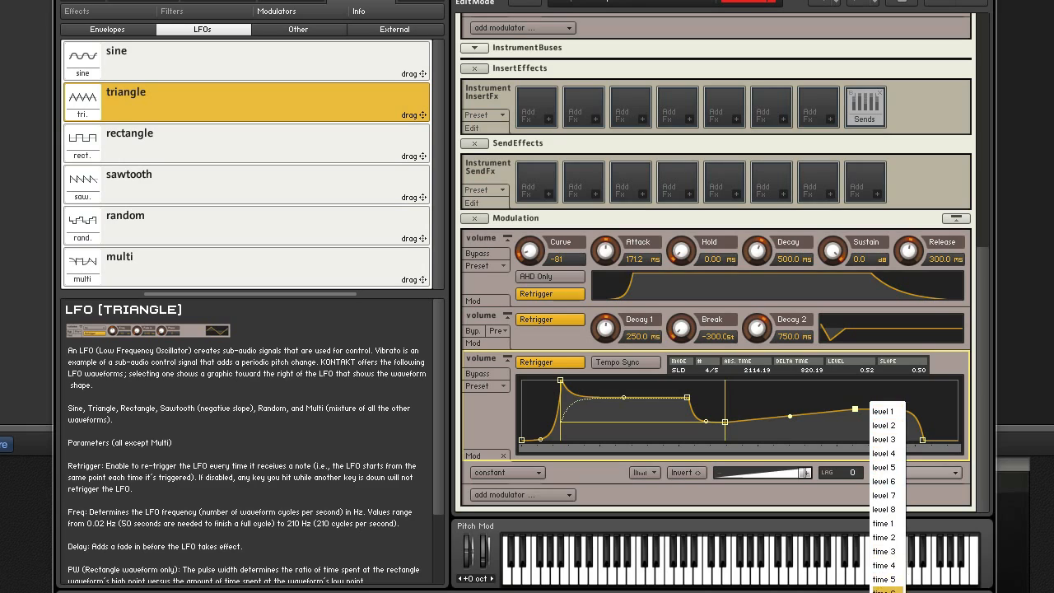
left_click(884, 425)
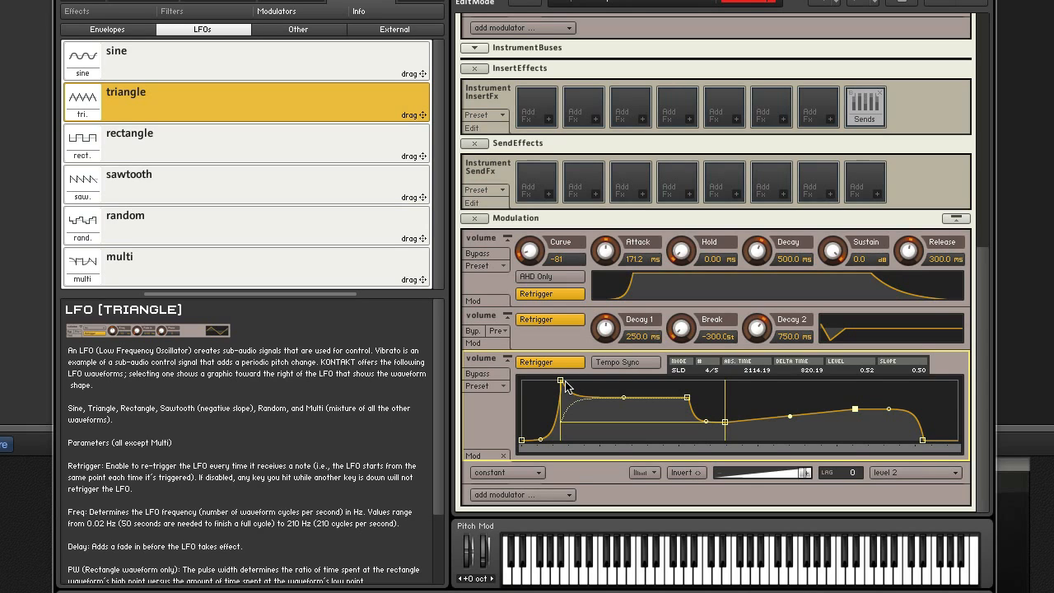
left_click(643, 366)
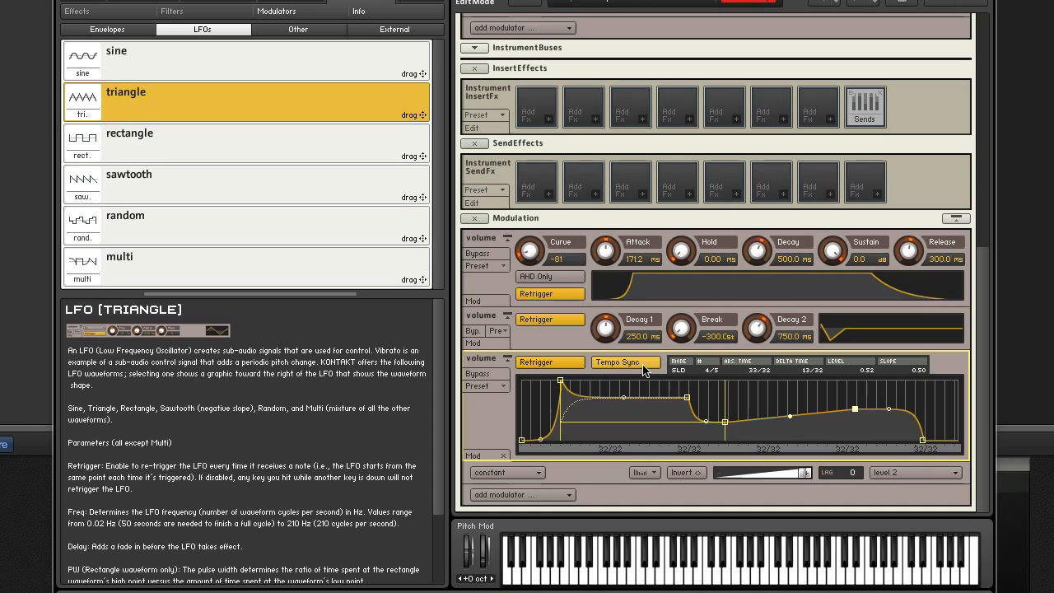
Add a sine LFO as a modulator on the amplifier.
left_click(552, 357)
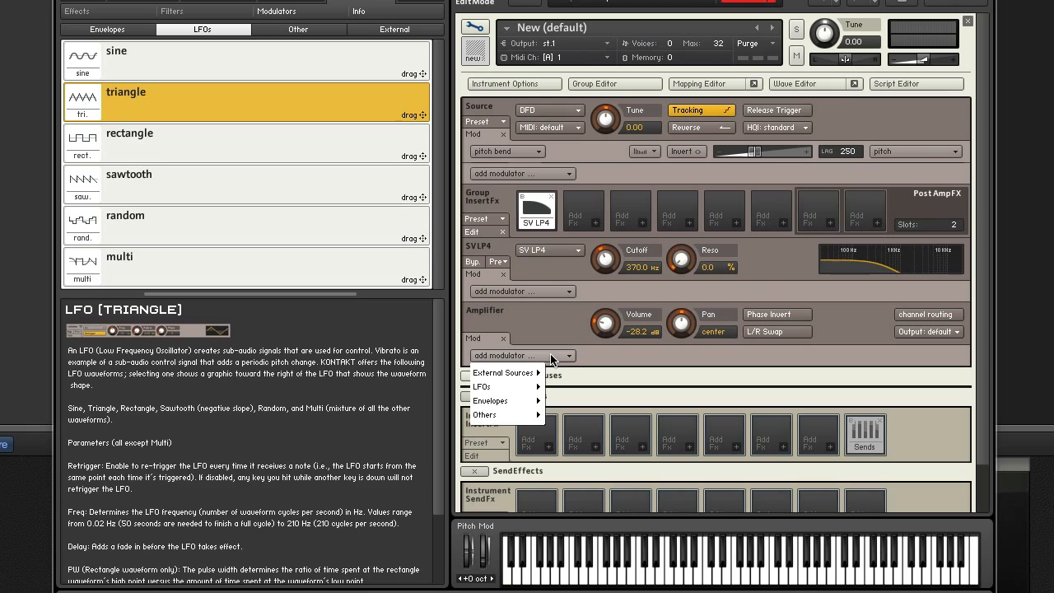
mouse_move(527, 390)
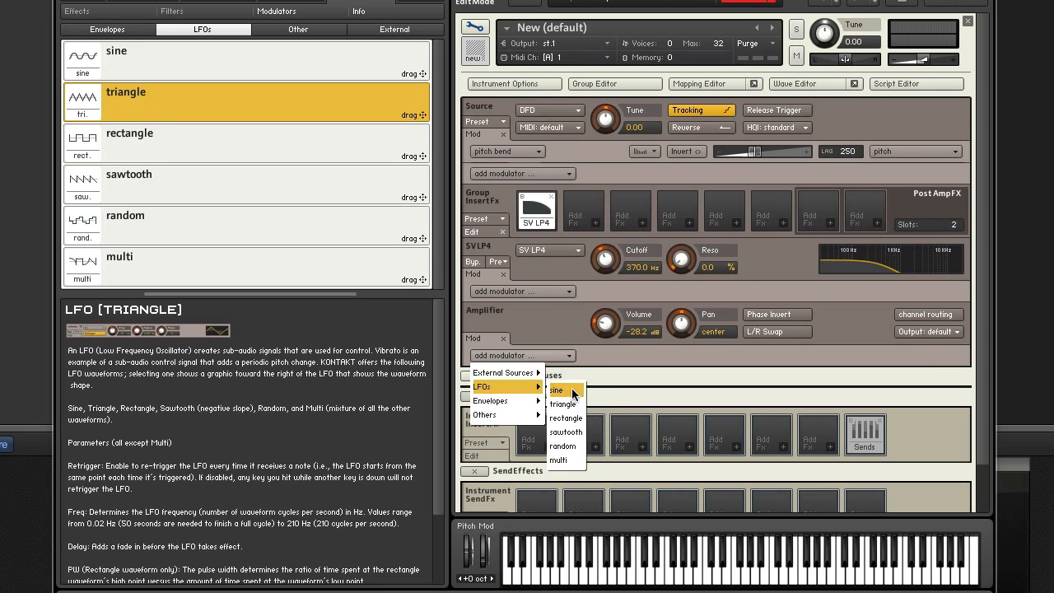
left_click(571, 389)
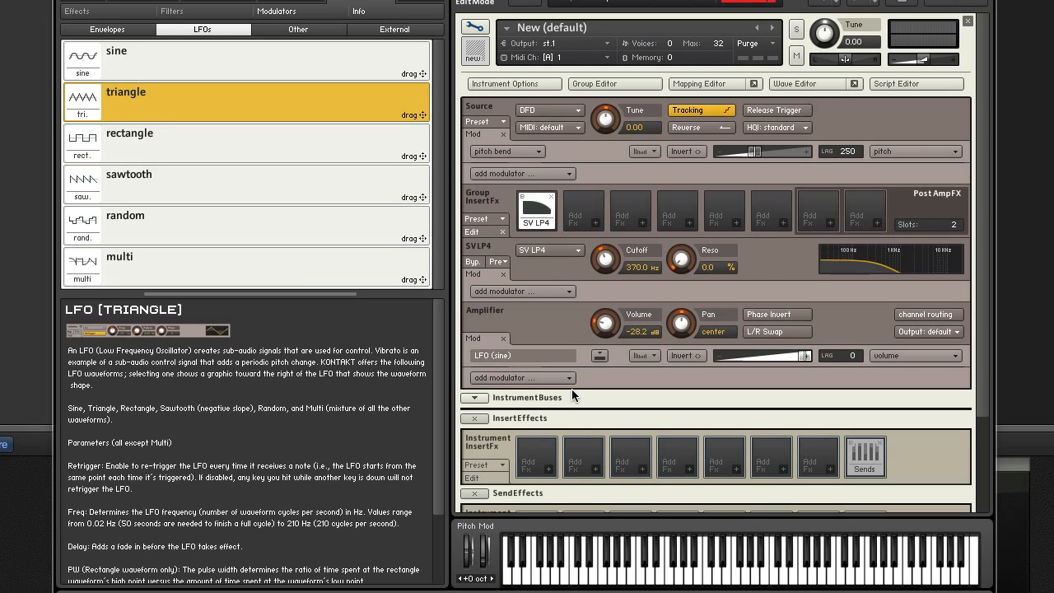
View the waveform options of the amplifier's sine LFO and set its frequency to 0.50 Hz.
scroll(556, 474, "down", 3)
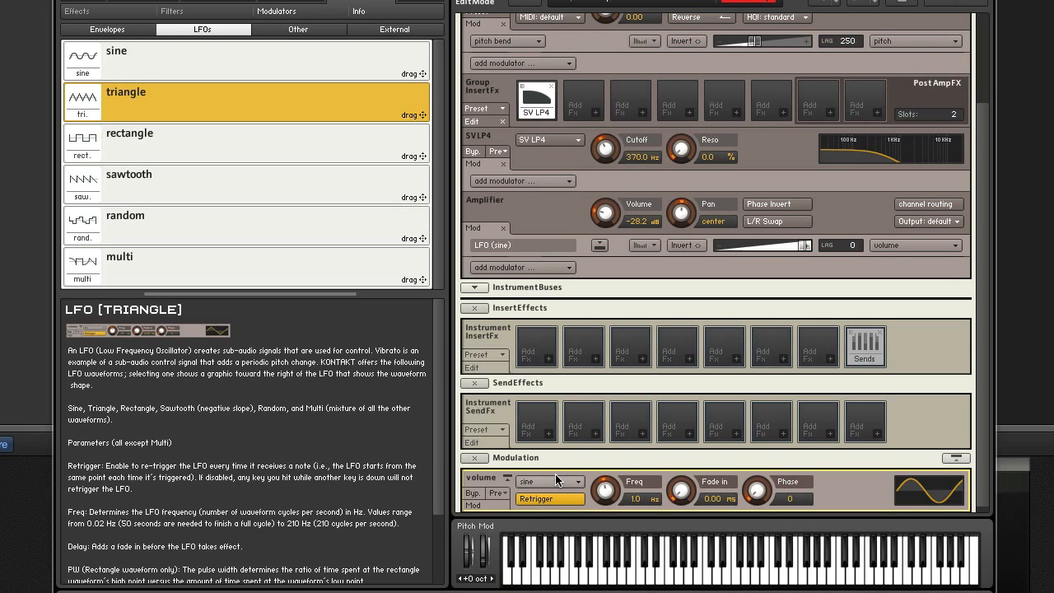
scroll(555, 473, "down", 1)
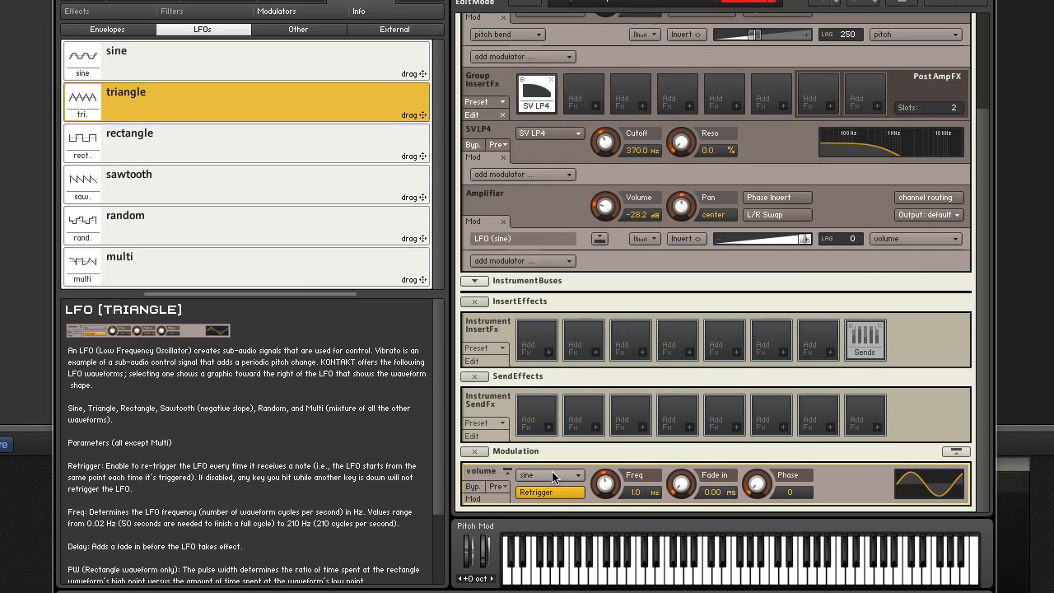
left_click(552, 476)
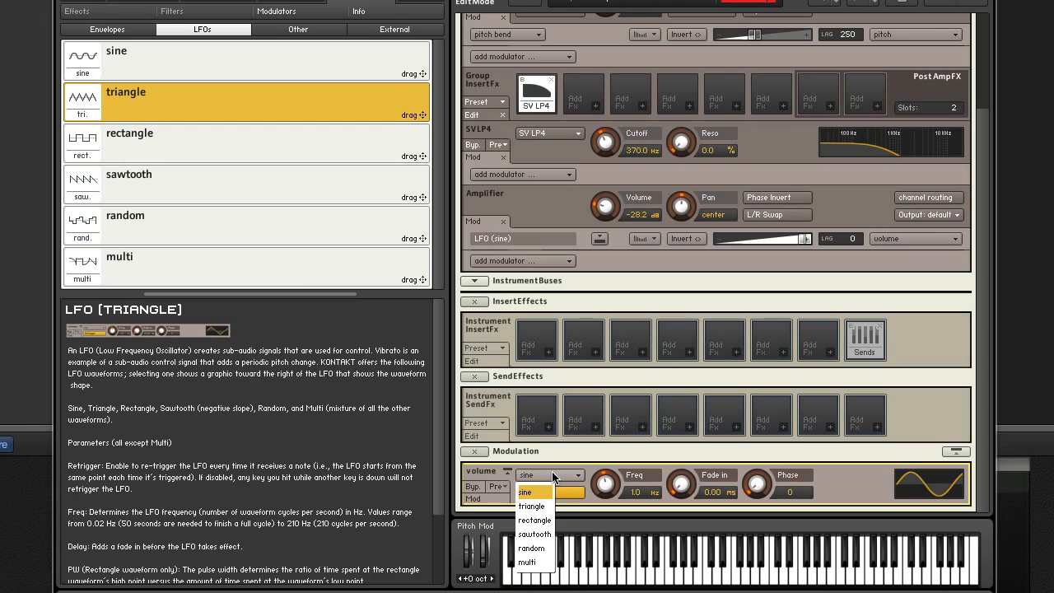
left_click(576, 477)
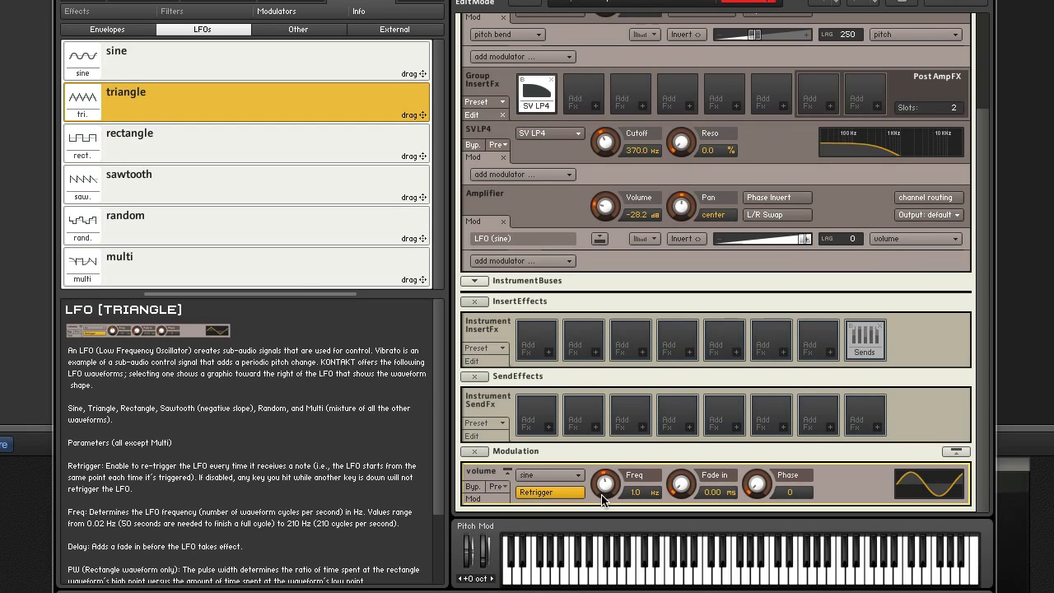
left_click_drag(604, 495, 605, 501)
Sync the volume LFO's frequency to whole notes, and switch it back to the default Hz unit.
left_click(657, 493)
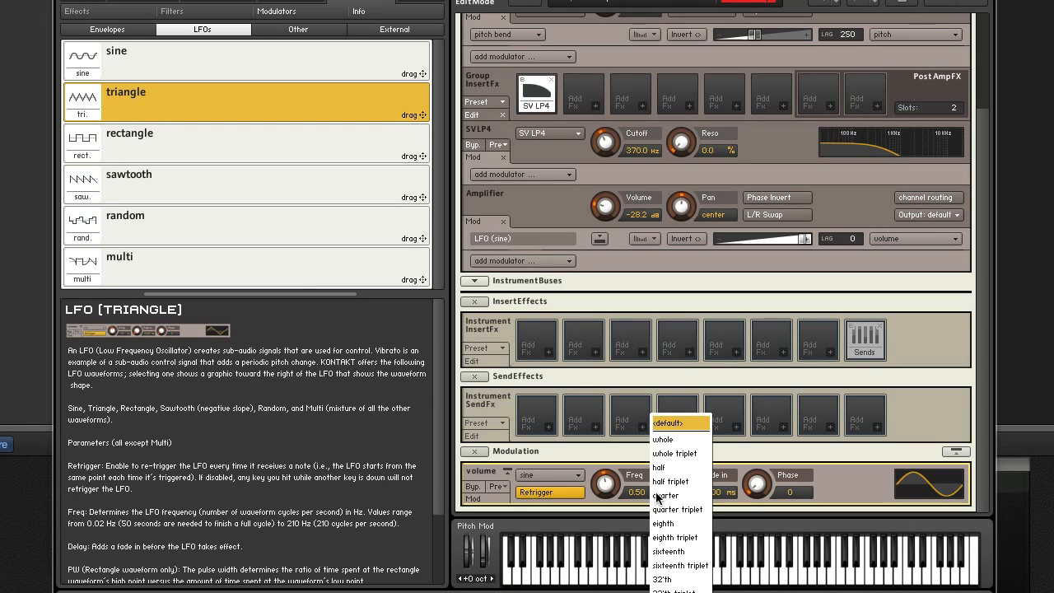
left_click(683, 441)
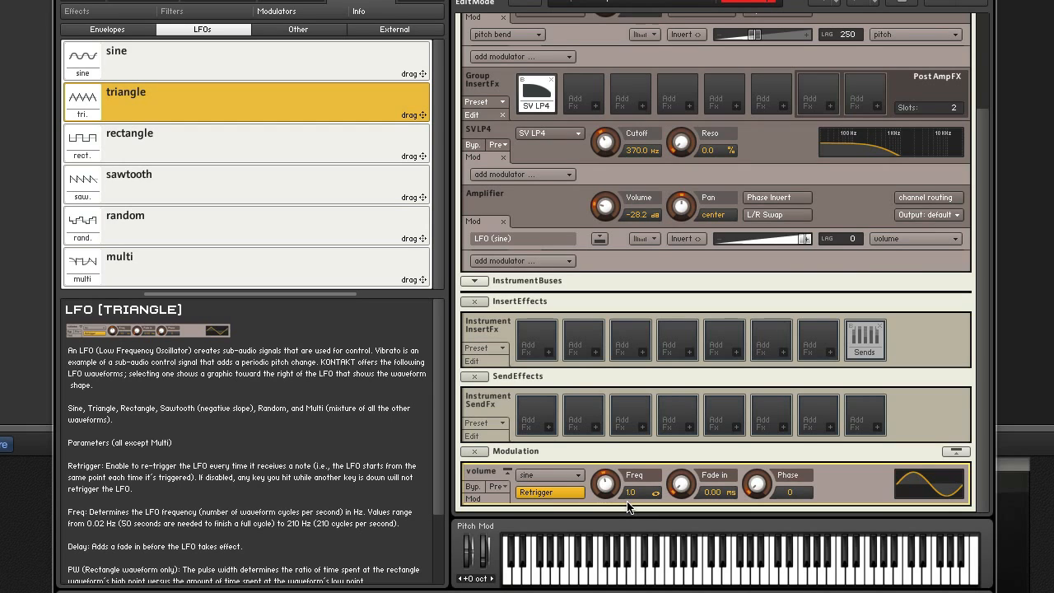
left_click(655, 492)
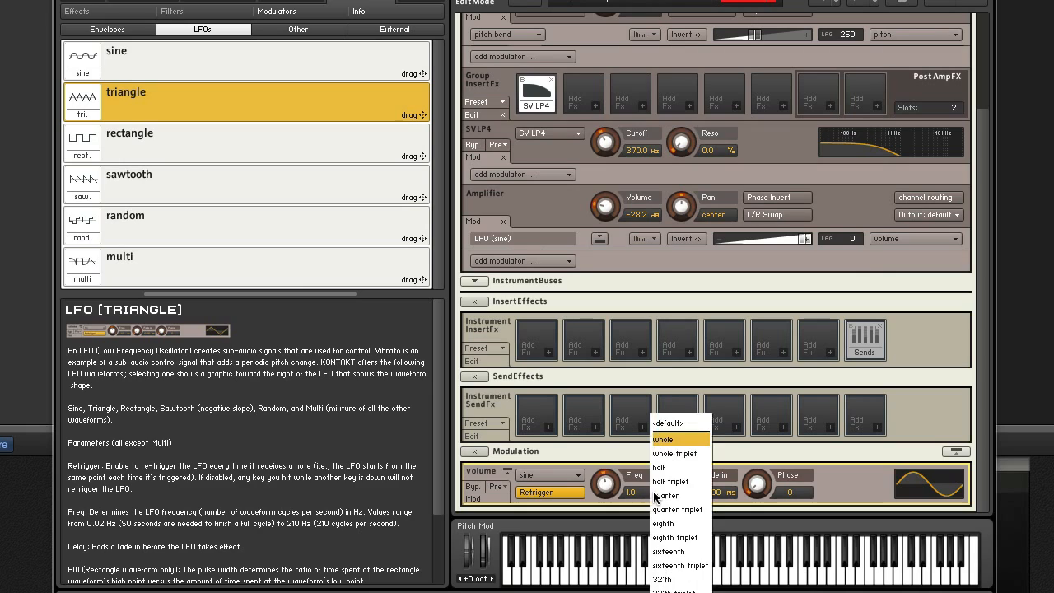
left_click(666, 424)
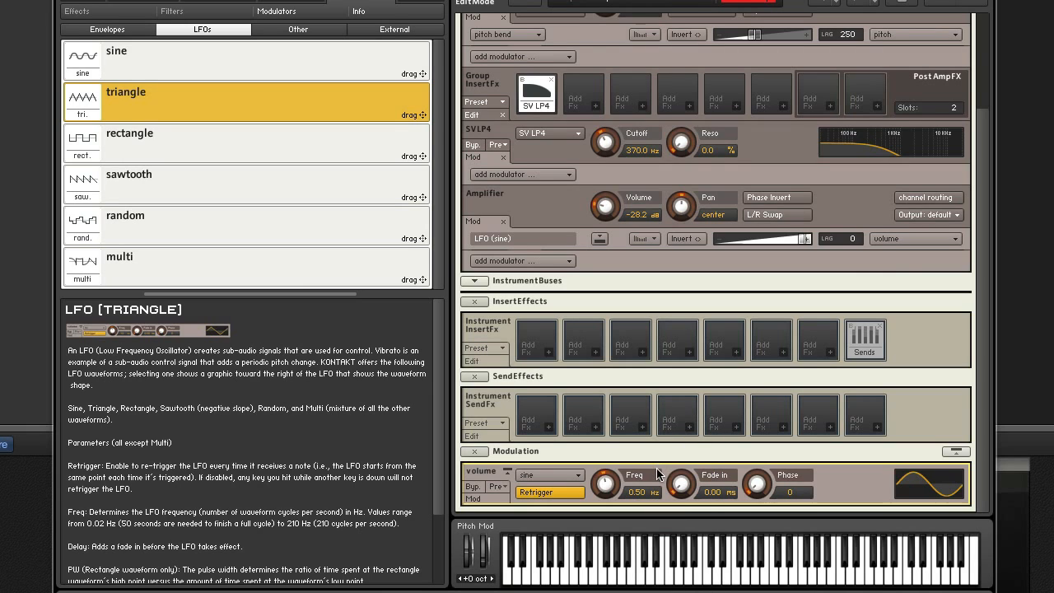
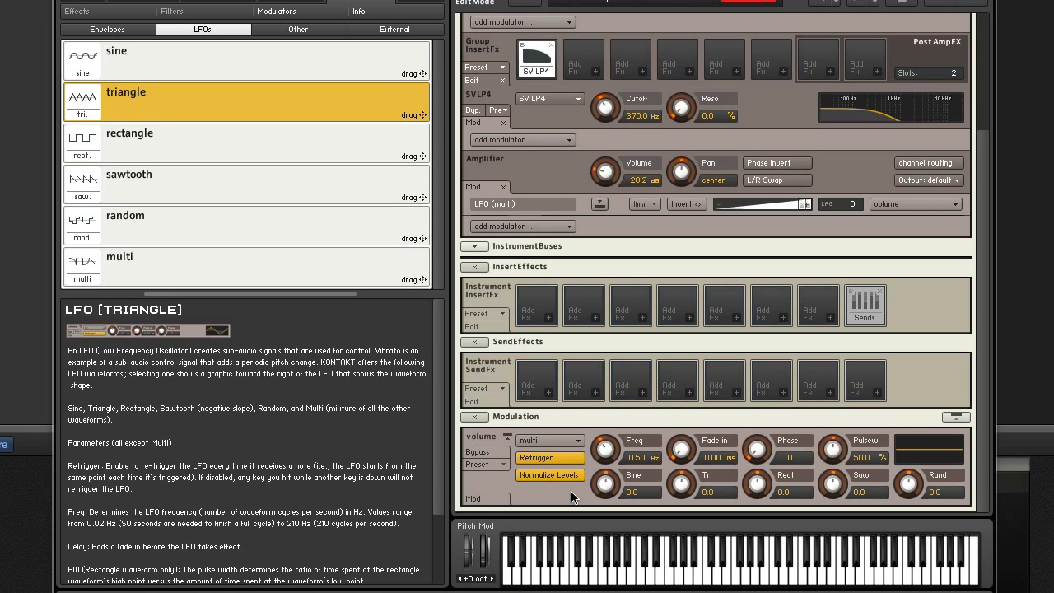
Add a 32x step modulator to the amplifier alongside the multi LFO.
left_click(523, 226)
mouse_move(528, 288)
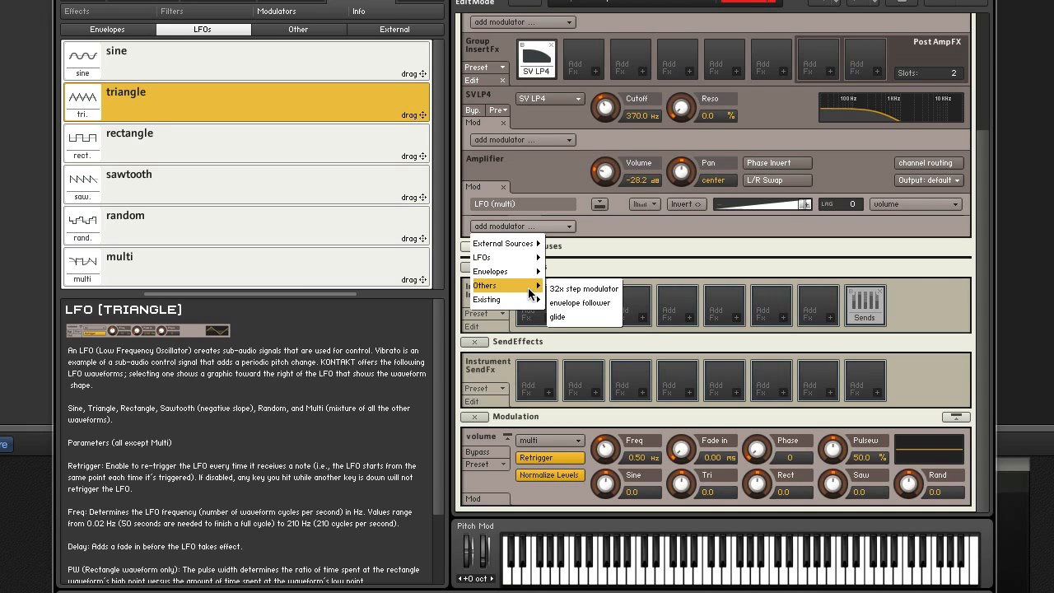
left_click(584, 288)
scroll(710, 354, "down", 3)
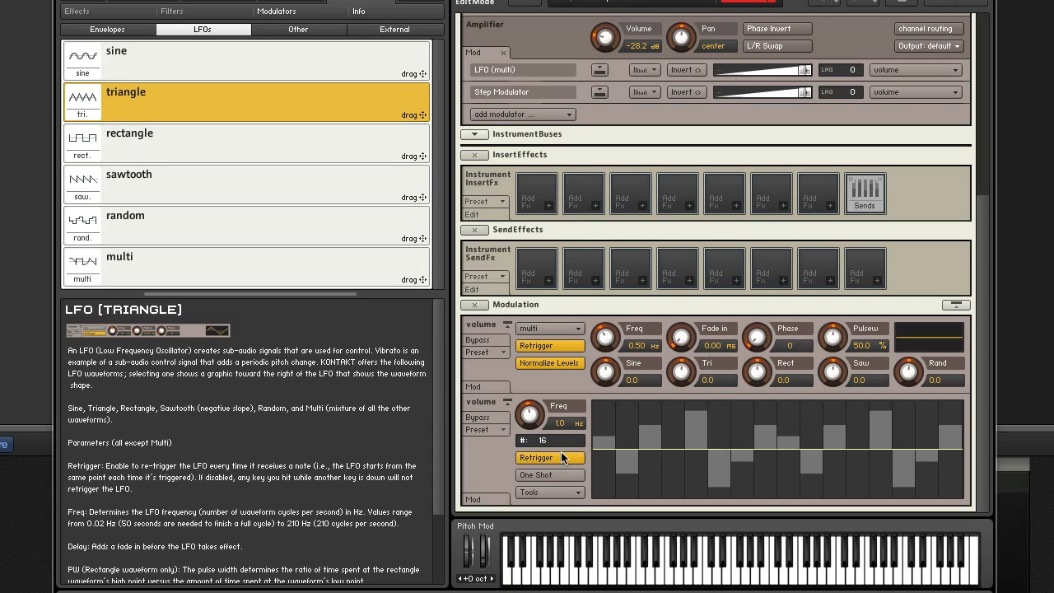
Redraw the step modulator's bars as a gently rising run of positive values up to about the tenth step.
left_click(494, 465)
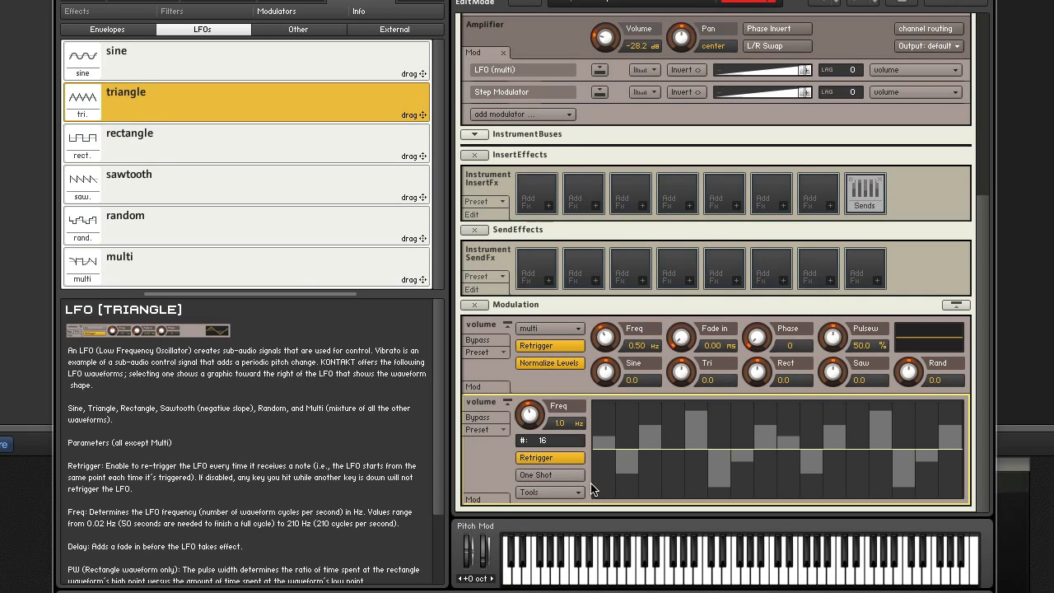
mouse_move(655, 445)
left_mouse_down()
mouse_move(659, 404)
mouse_move(680, 504)
left_mouse_up()
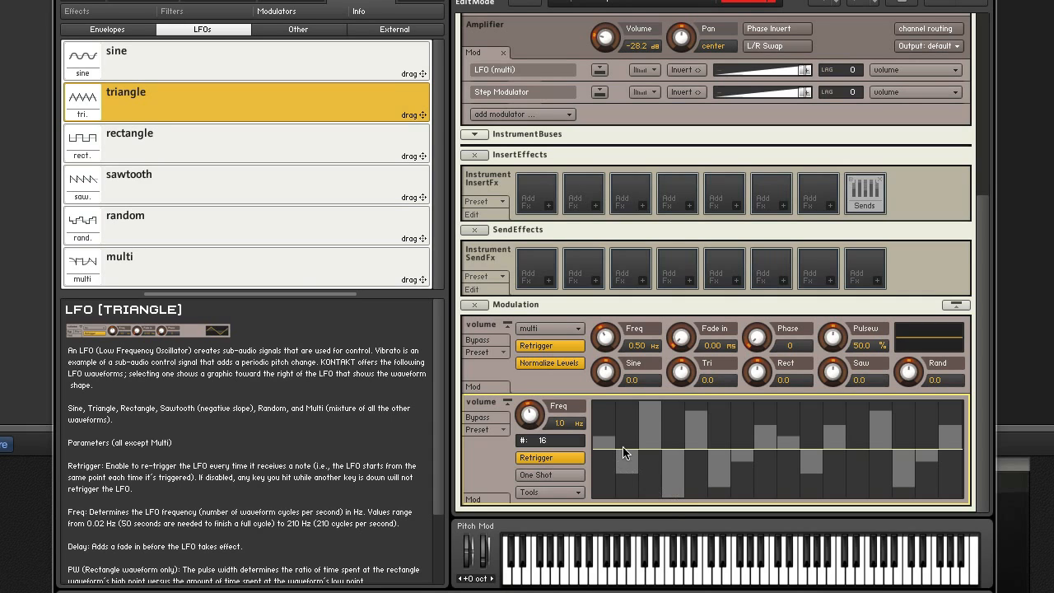
left_click_drag(620, 427, 811, 418)
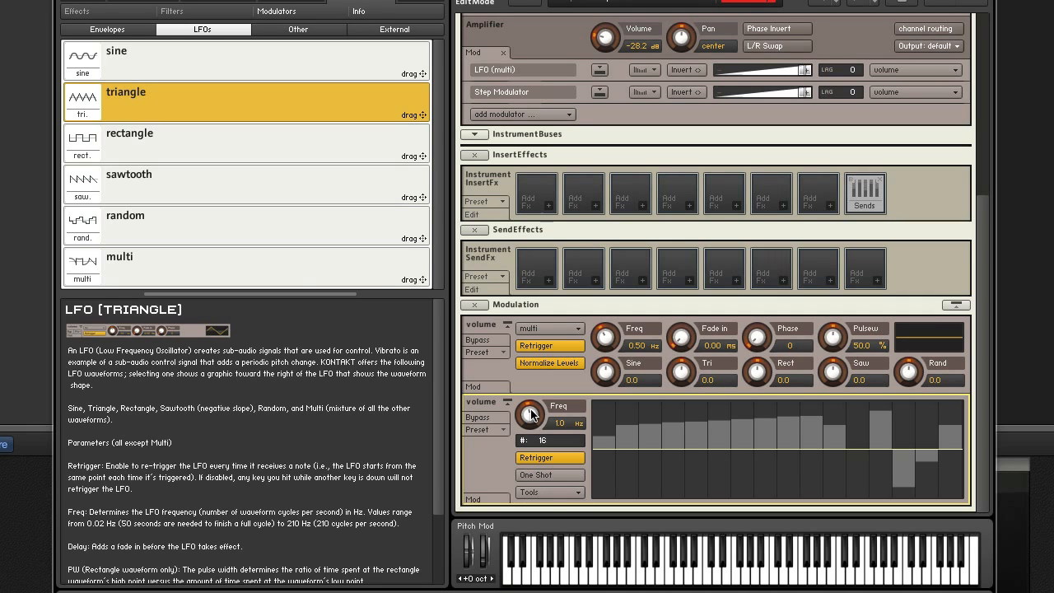
Try adjusting the step modulator's number of steps, and toggle One Shot on and off.
left_click(562, 446)
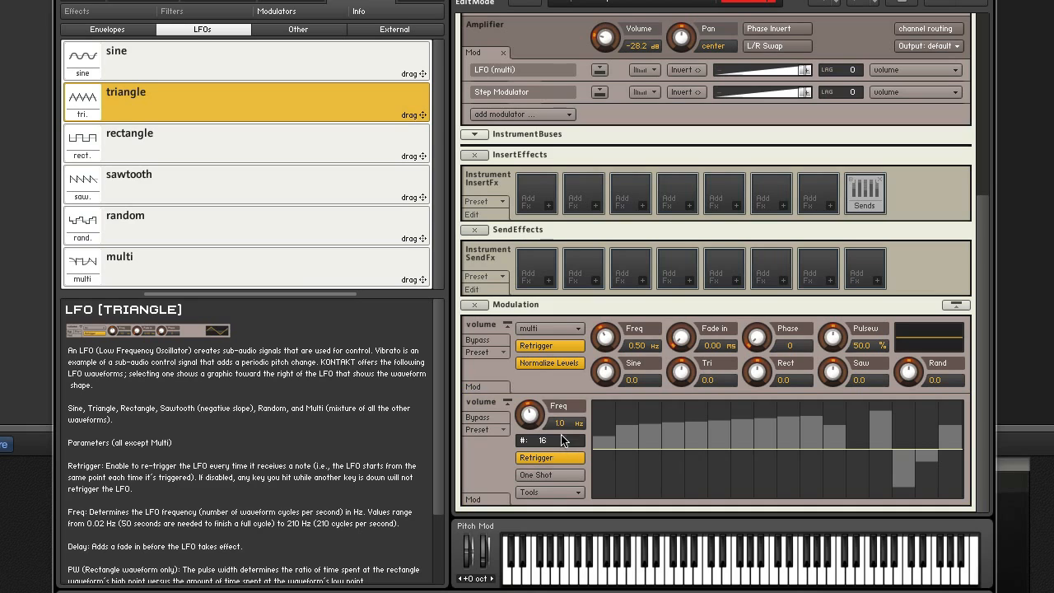
mouse_move(543, 441)
left_mouse_down()
mouse_move(543, 517)
mouse_move(556, 421)
mouse_move(551, 446)
left_mouse_up()
left_click(572, 475)
left_click(571, 474)
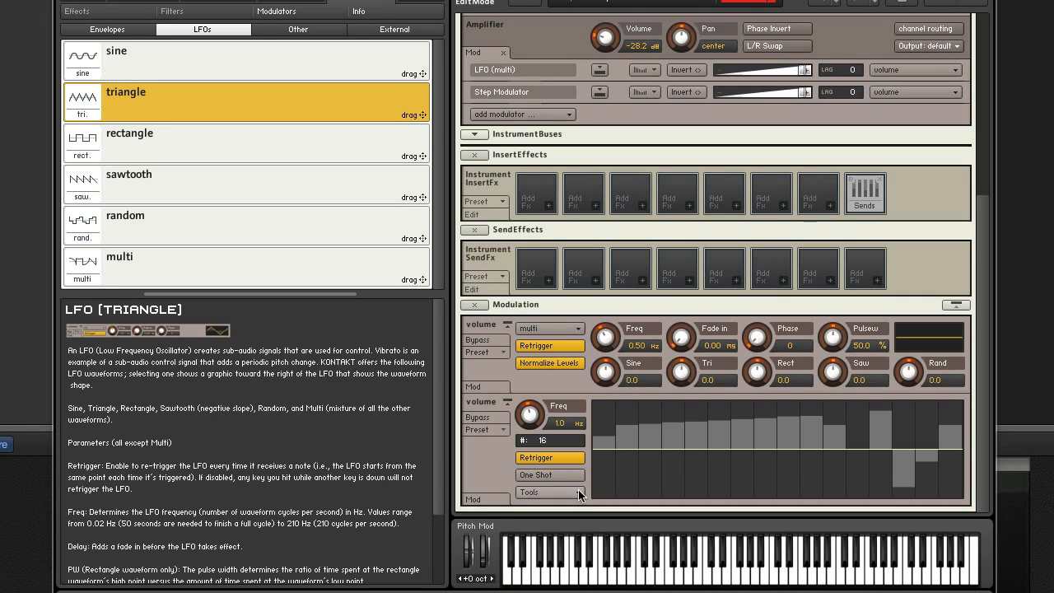
Reset the step modulator, enable snap 1/12, and draw a new pattern of positive and negative values across the 16 steps.
left_click(579, 493)
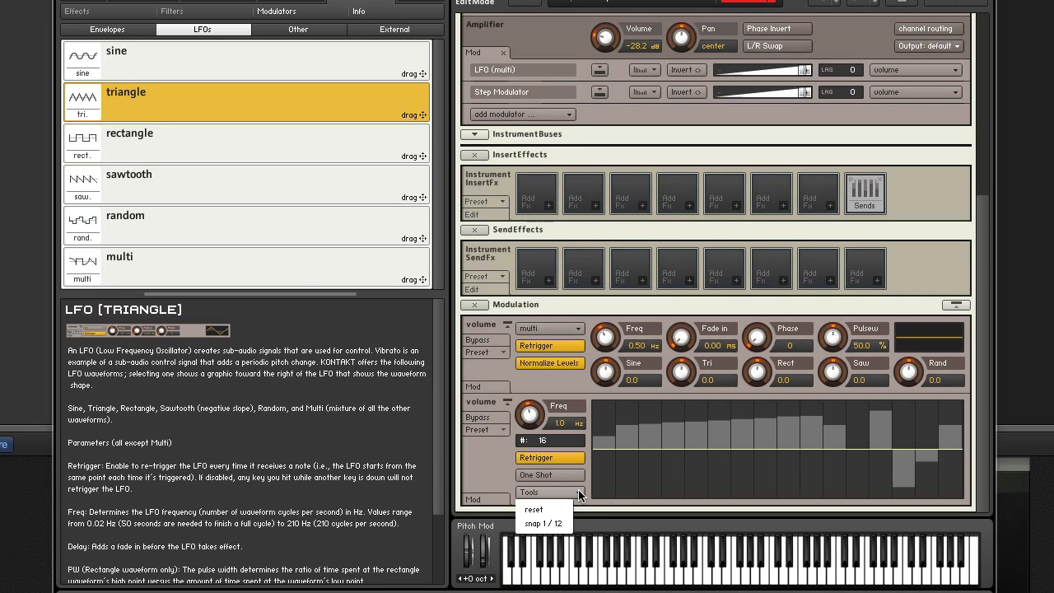
left_click(534, 509)
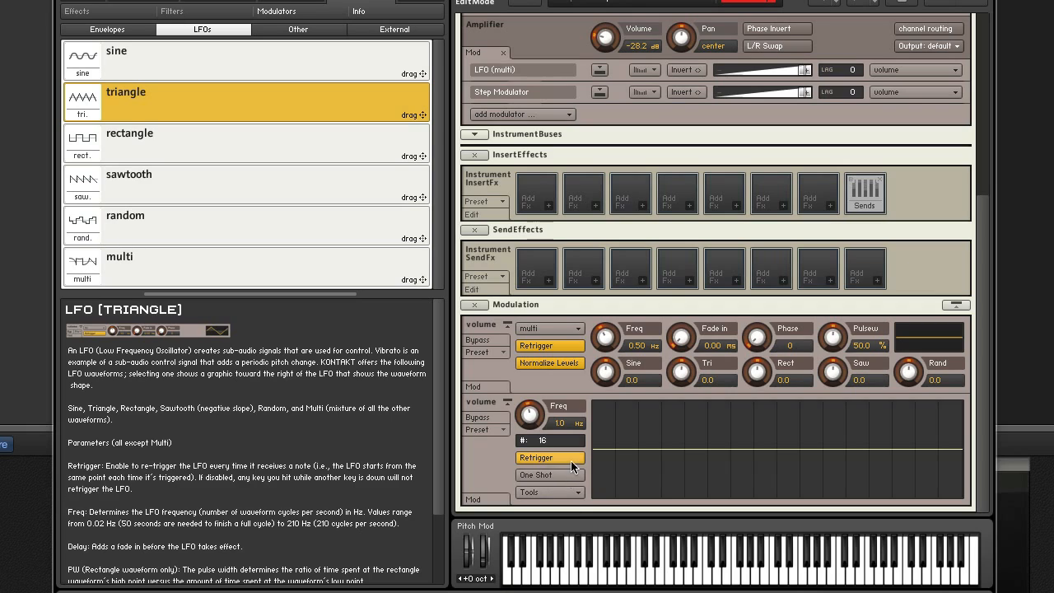
left_click(576, 493)
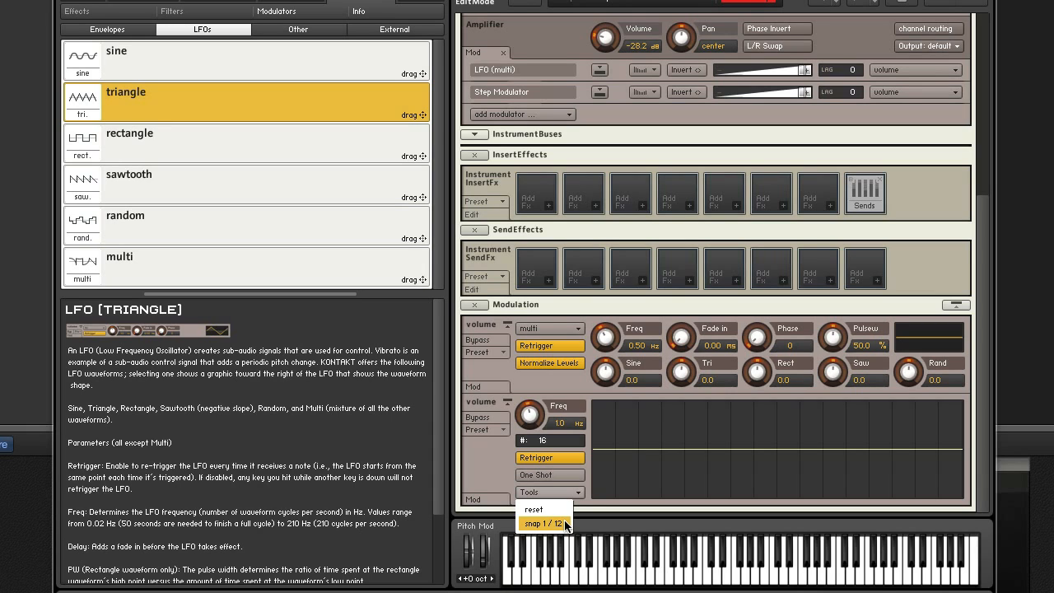
left_click(566, 524)
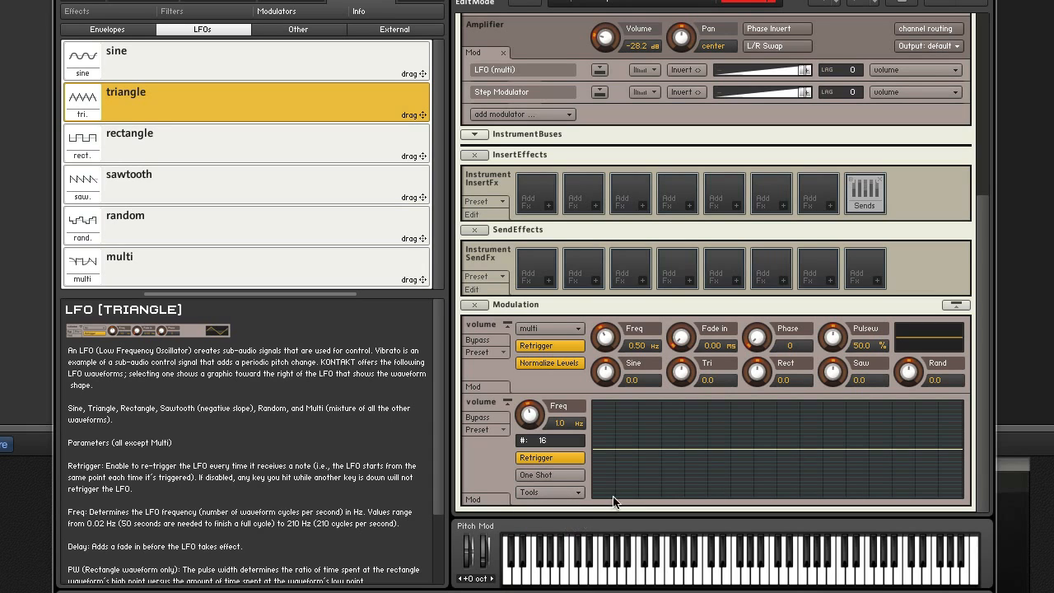
mouse_move(604, 448)
left_mouse_down()
mouse_move(602, 416)
mouse_move(630, 412)
mouse_move(663, 471)
mouse_move(710, 476)
mouse_move(731, 458)
mouse_move(823, 432)
mouse_move(905, 468)
mouse_move(954, 427)
left_mouse_up()
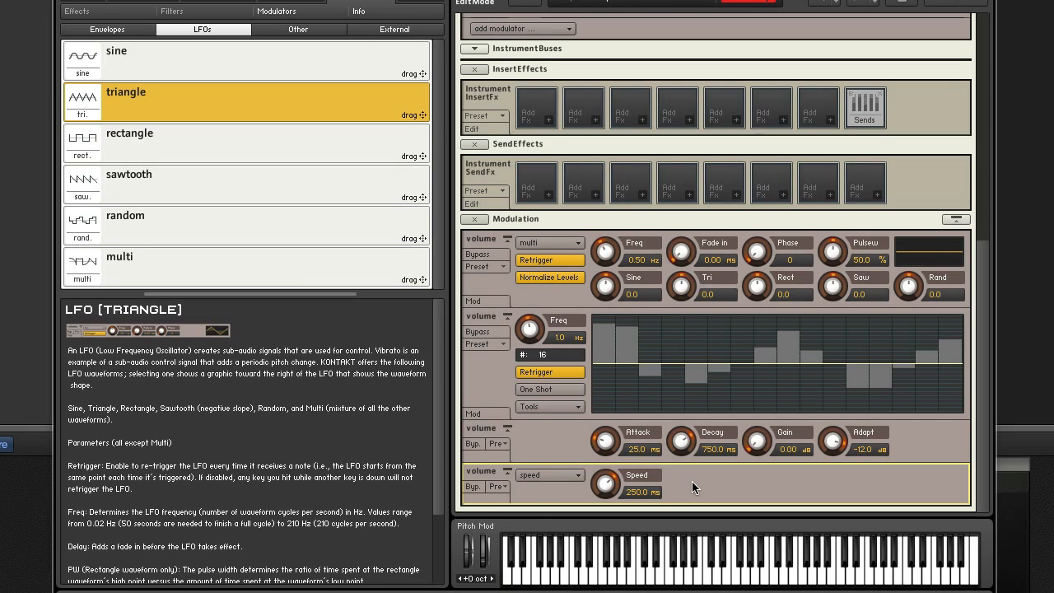
Switch the glide modulator's mode to time and back to speed.
left_click(579, 475)
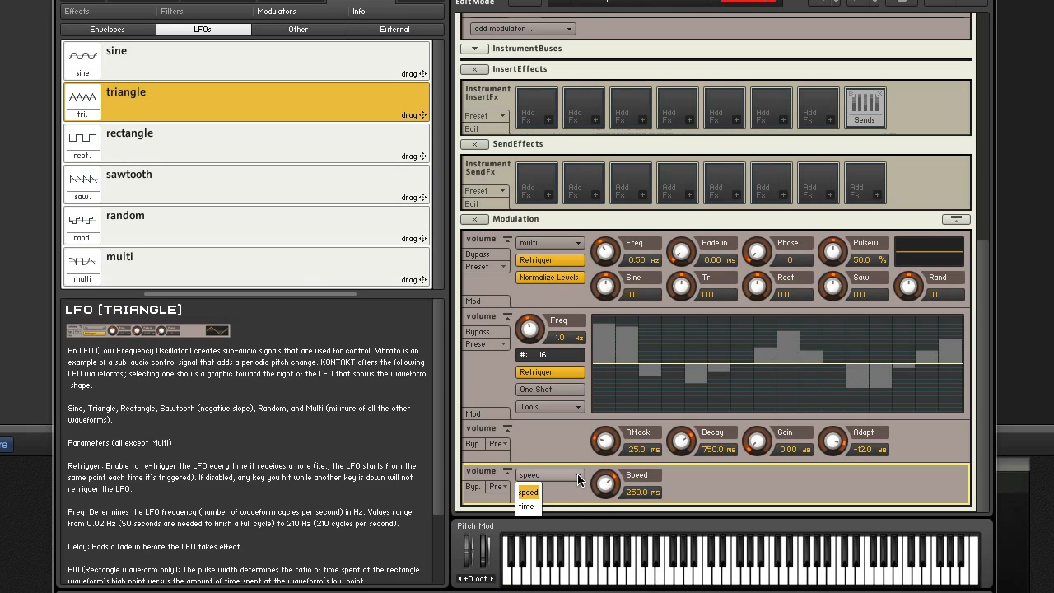
left_click(528, 507)
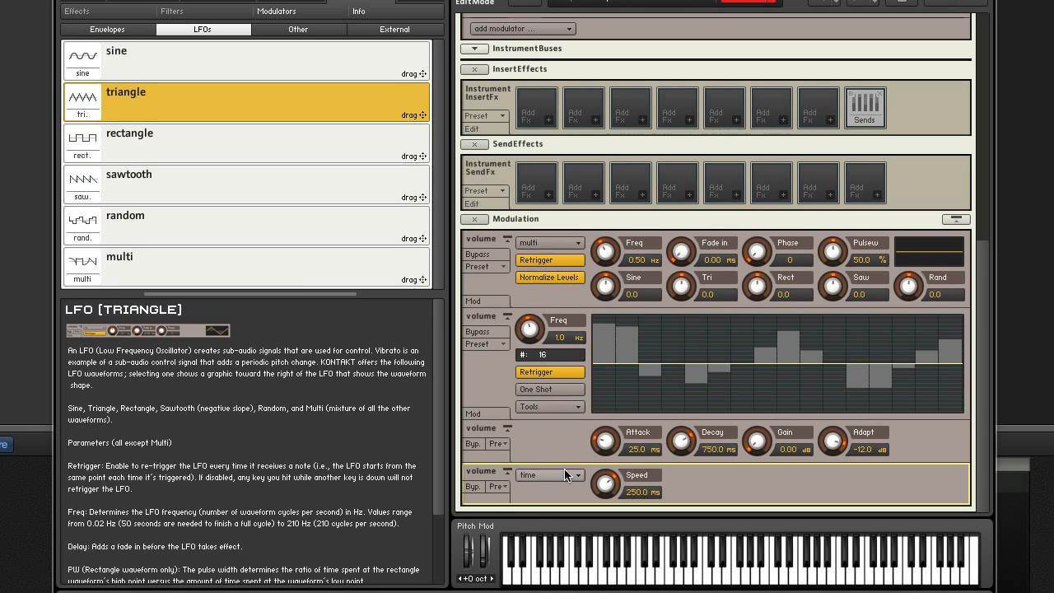
left_click(565, 474)
left_click(529, 492)
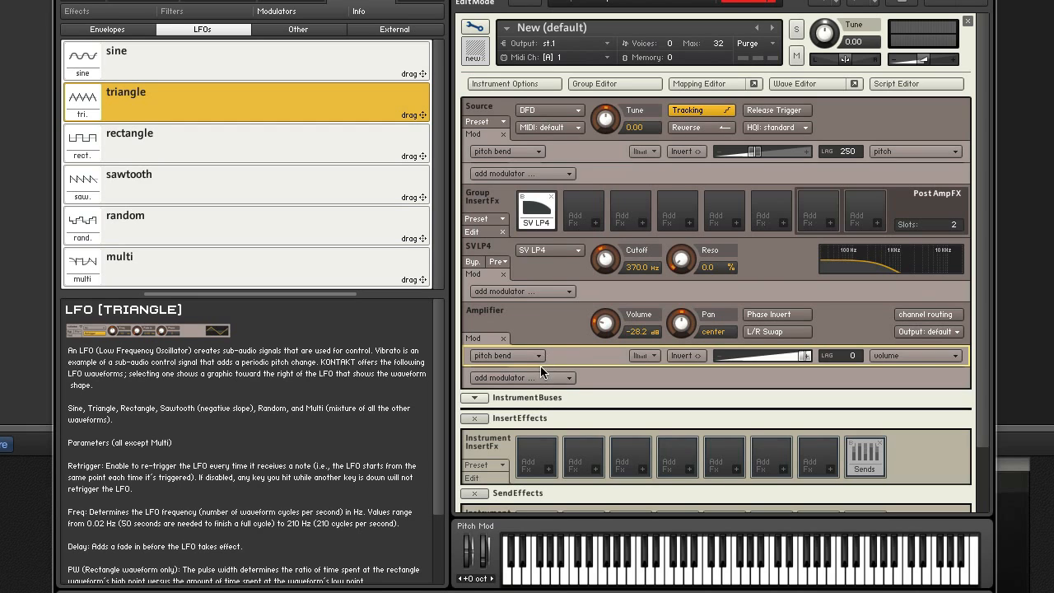
Change the amplifier's pitch bend modulator source to poly. aftertouch and on to mono. aftertouch.
left_click(535, 359)
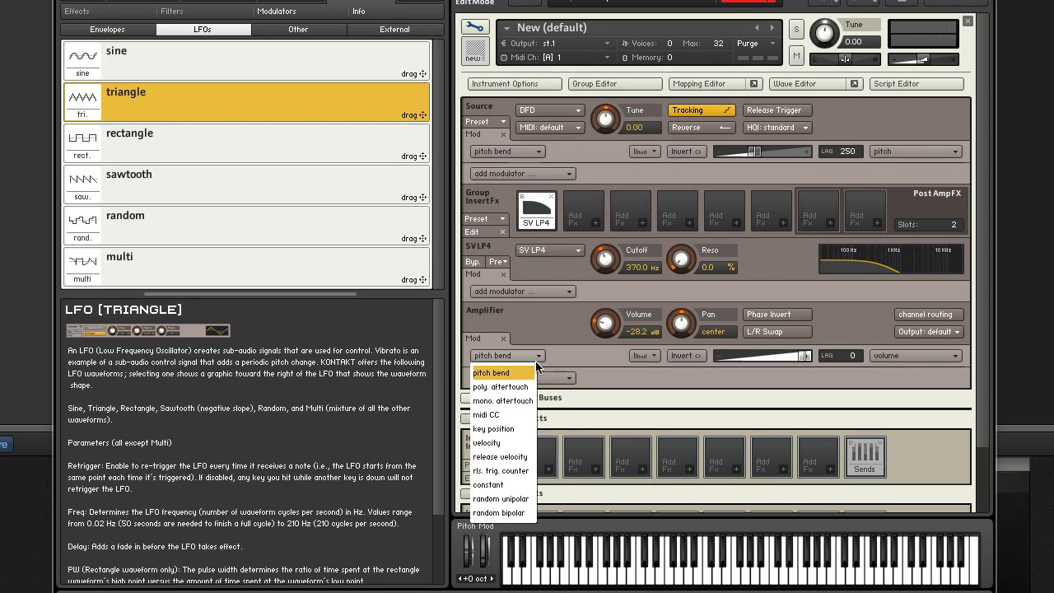
left_click(522, 387)
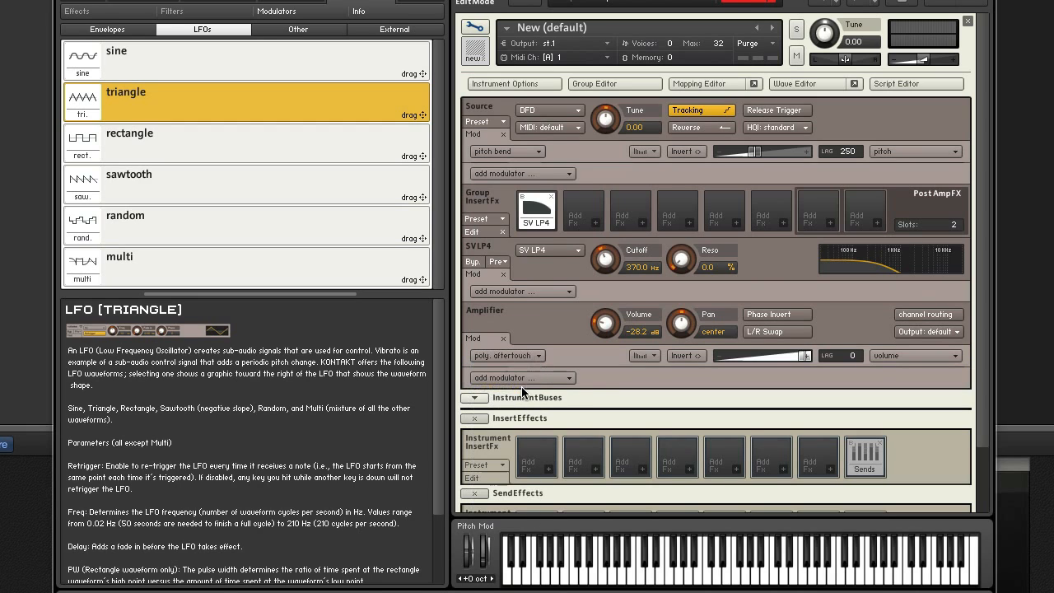
left_click(568, 377)
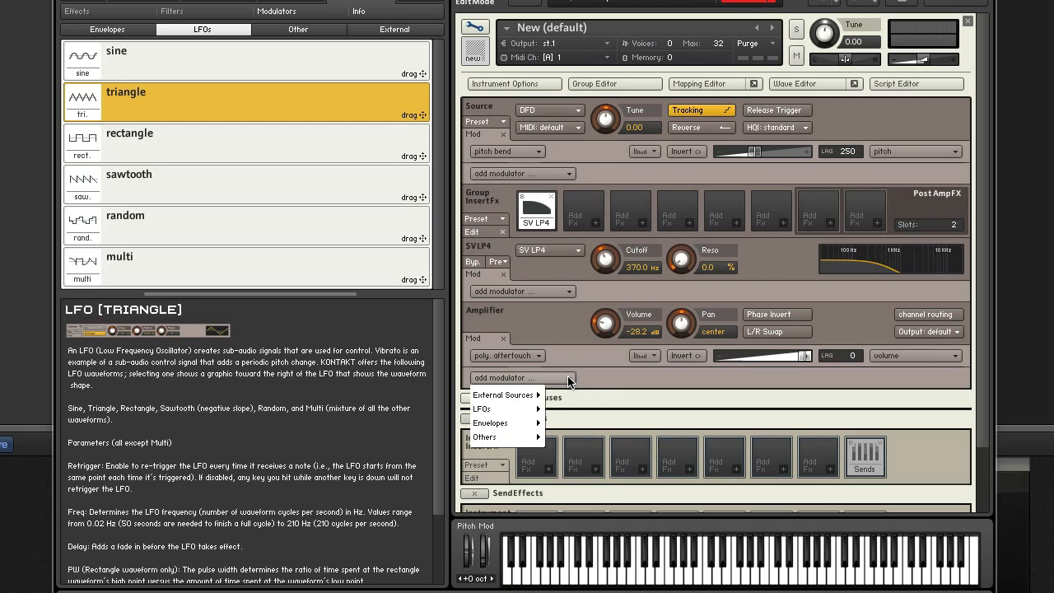
left_click(543, 364)
left_click(538, 356)
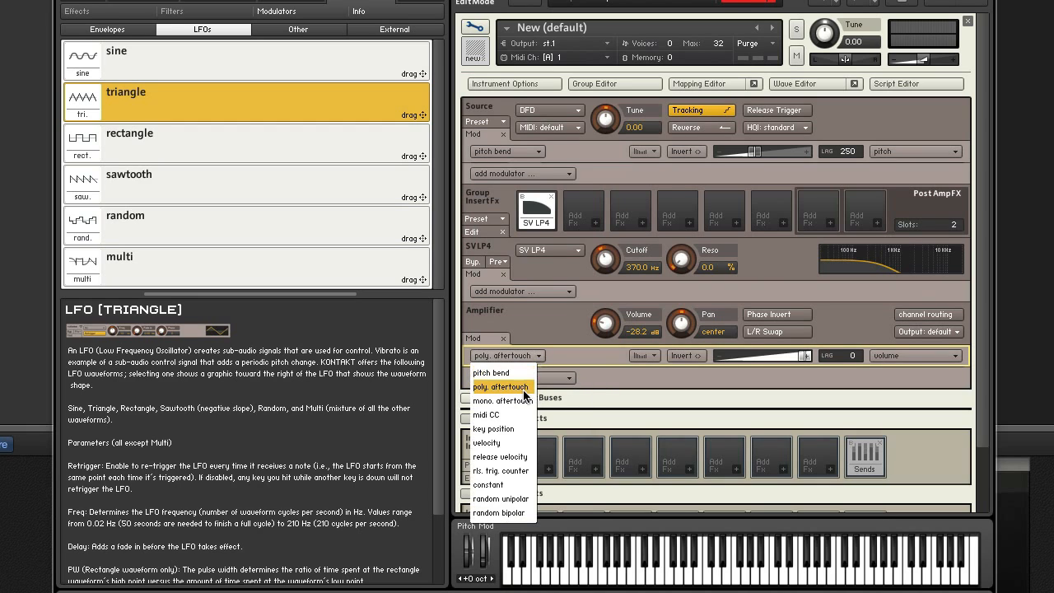
left_click(523, 401)
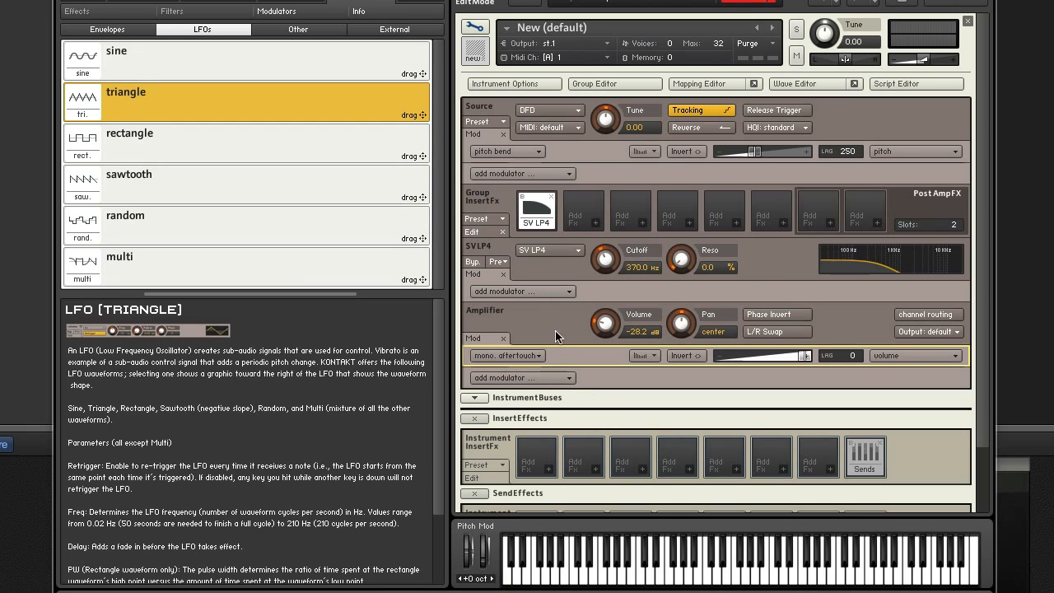
Switch the amplifier modulator's source to midi CC and on to key position.
left_click(535, 356)
left_click(518, 416)
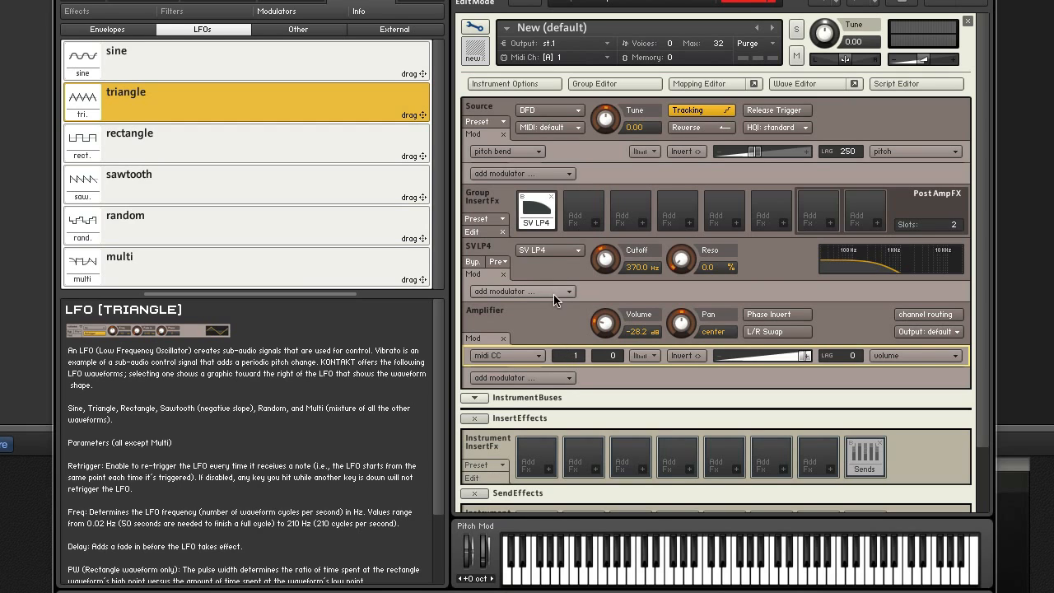
left_click(515, 356)
left_click(514, 429)
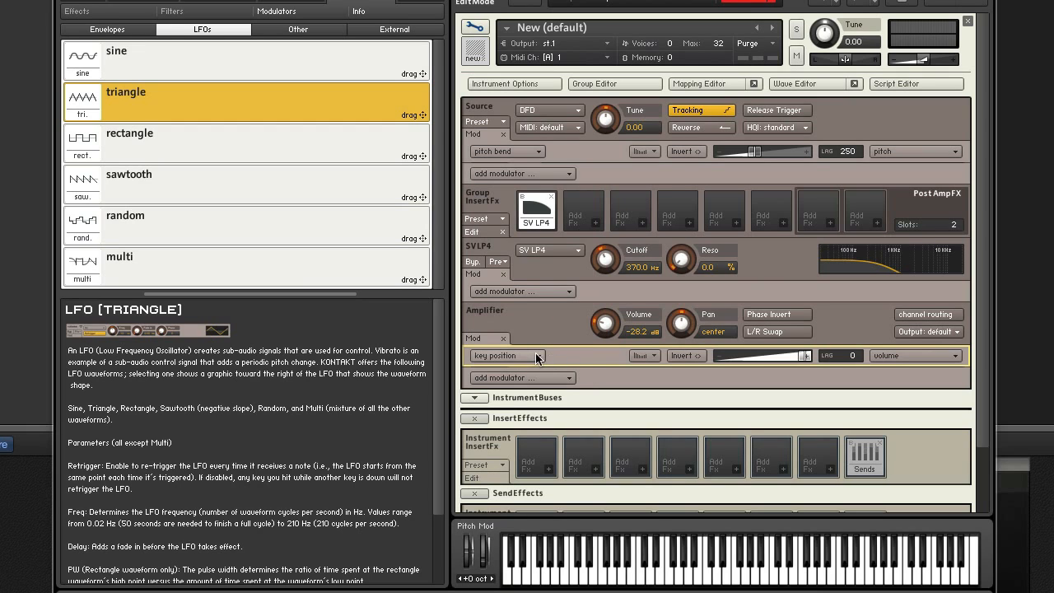
Cycle the amplifier modulator's source through velocity, release velocity and rls. trig. counter.
left_click(509, 355)
left_click(521, 444)
left_click(539, 360)
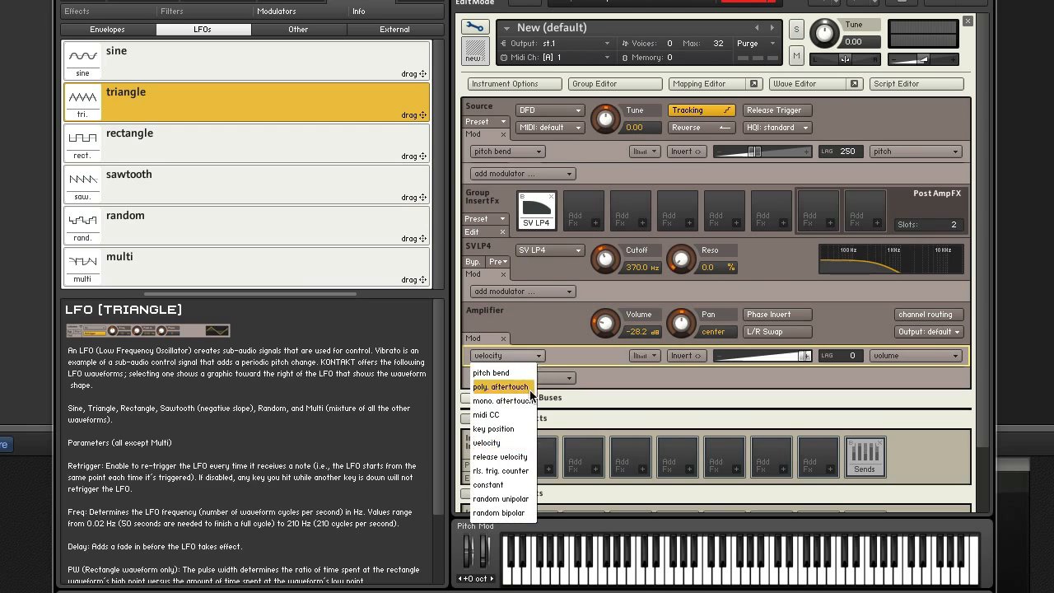
left_click(527, 456)
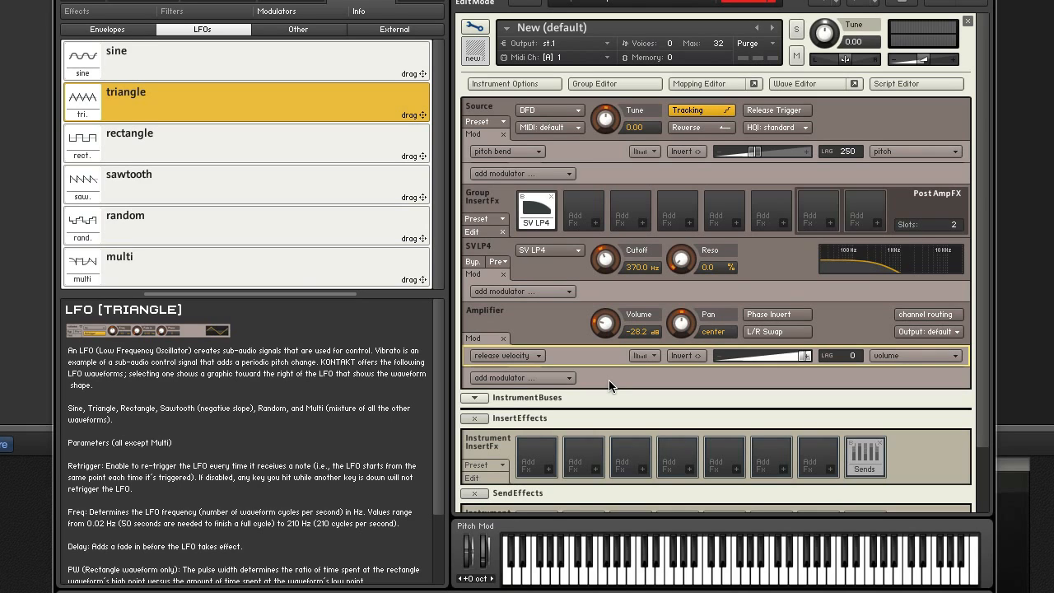
left_click(535, 357)
left_click(501, 470)
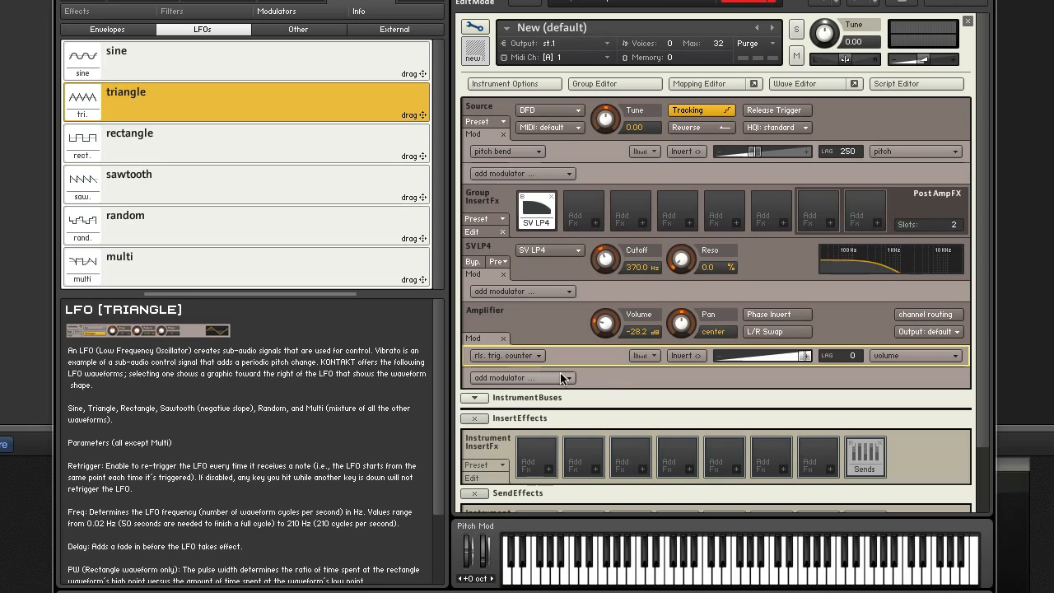
Cycle the amplifier modulator's source through constant and random unipolar, ending on random bipolar.
left_click(543, 360)
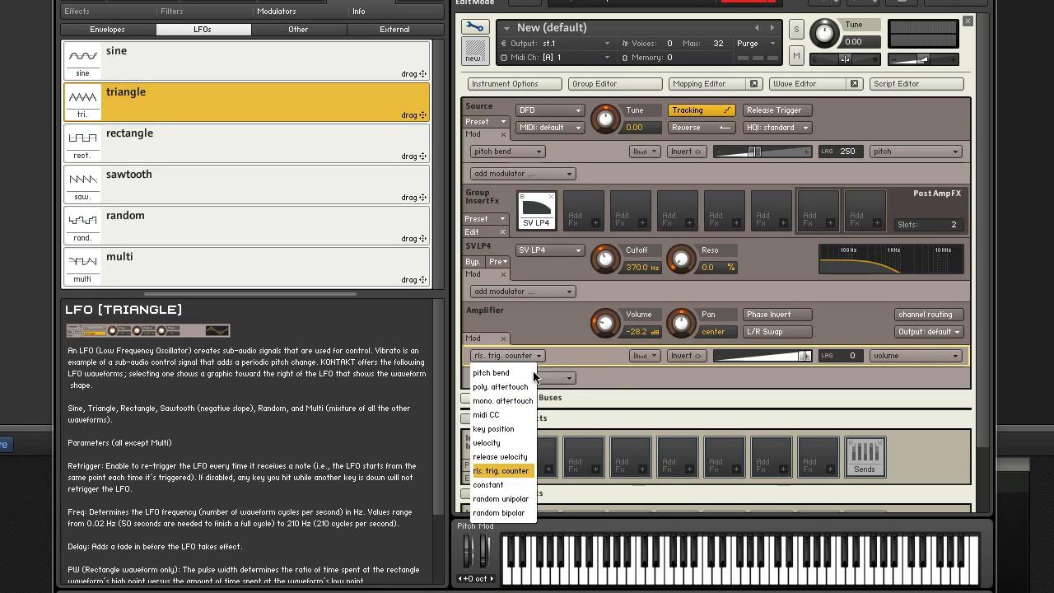
left_click(519, 485)
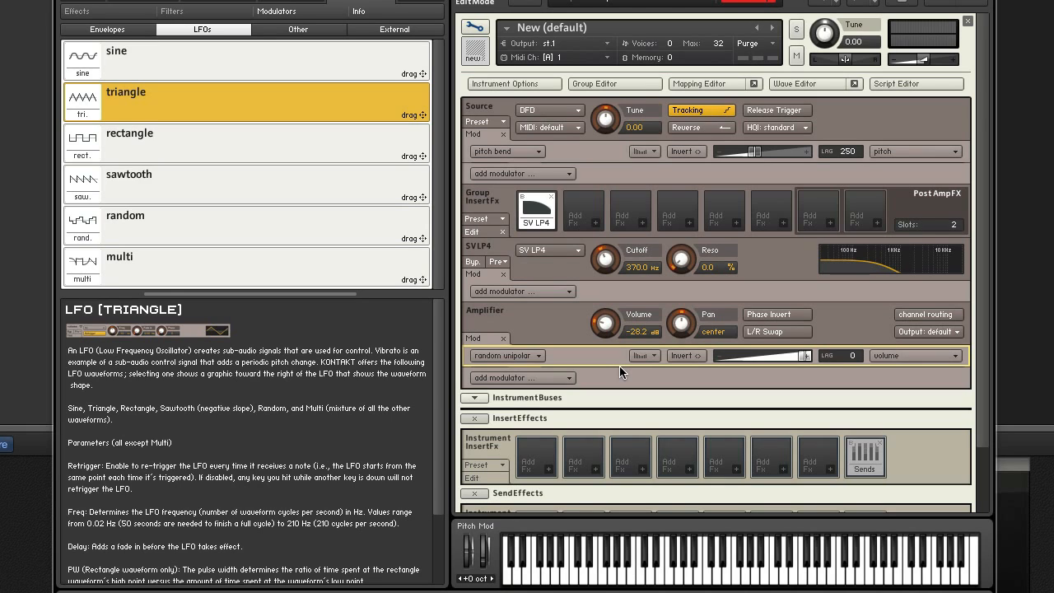
left_click(539, 356)
left_click(505, 514)
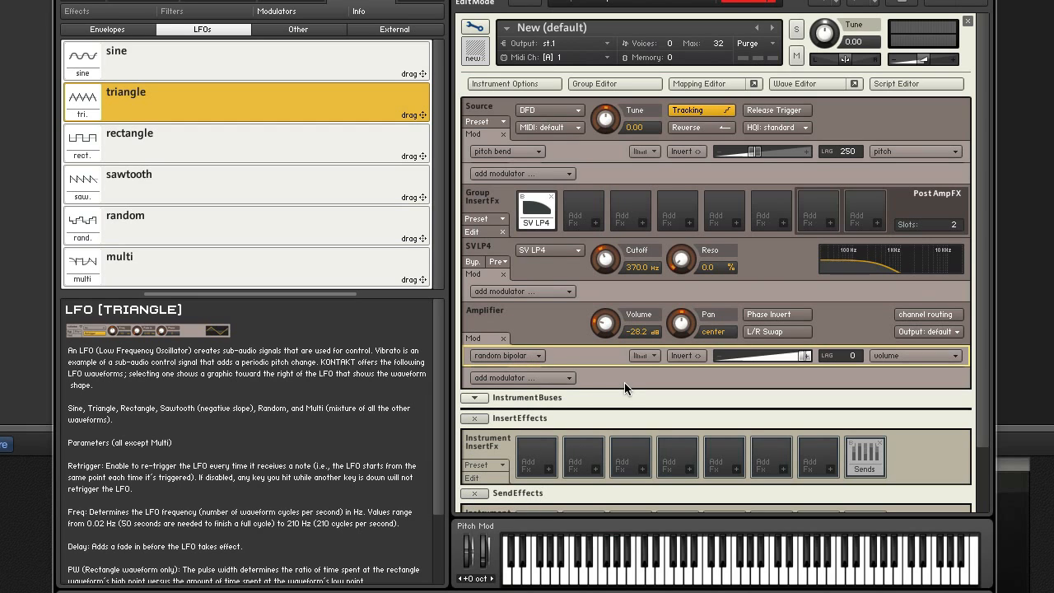